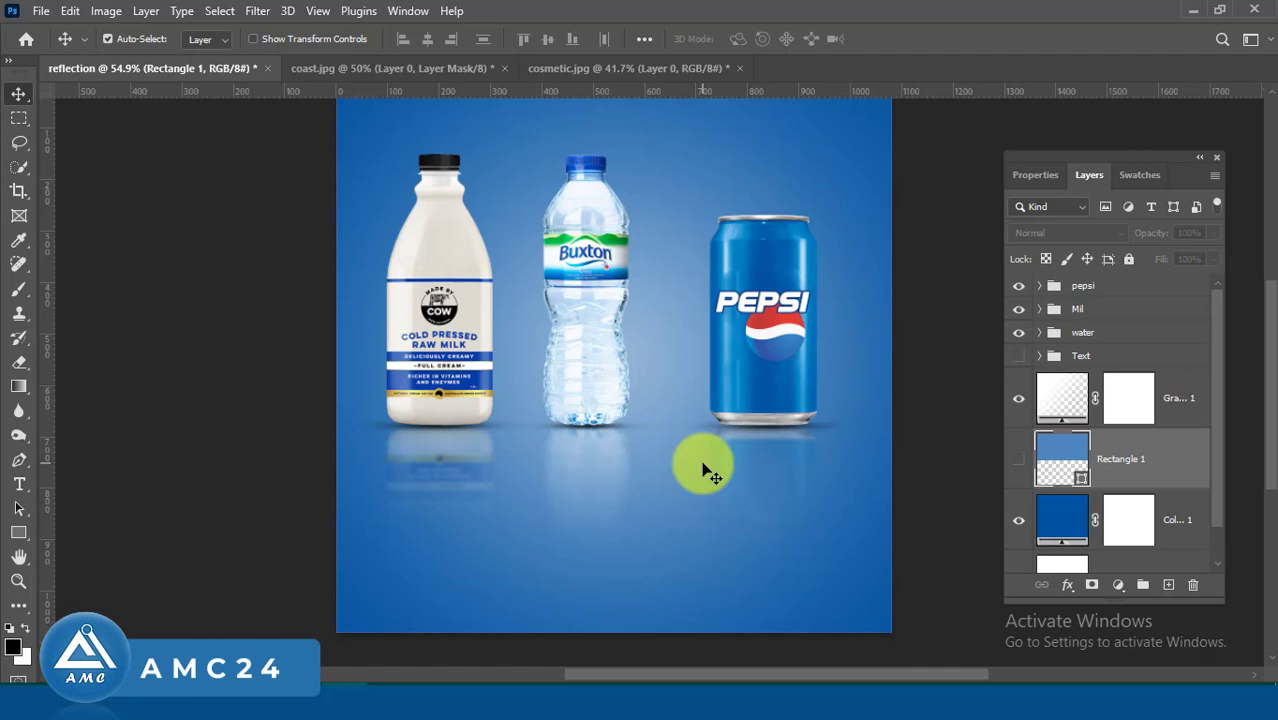
Step: Open the File menu to begin a new document
click(38, 12)
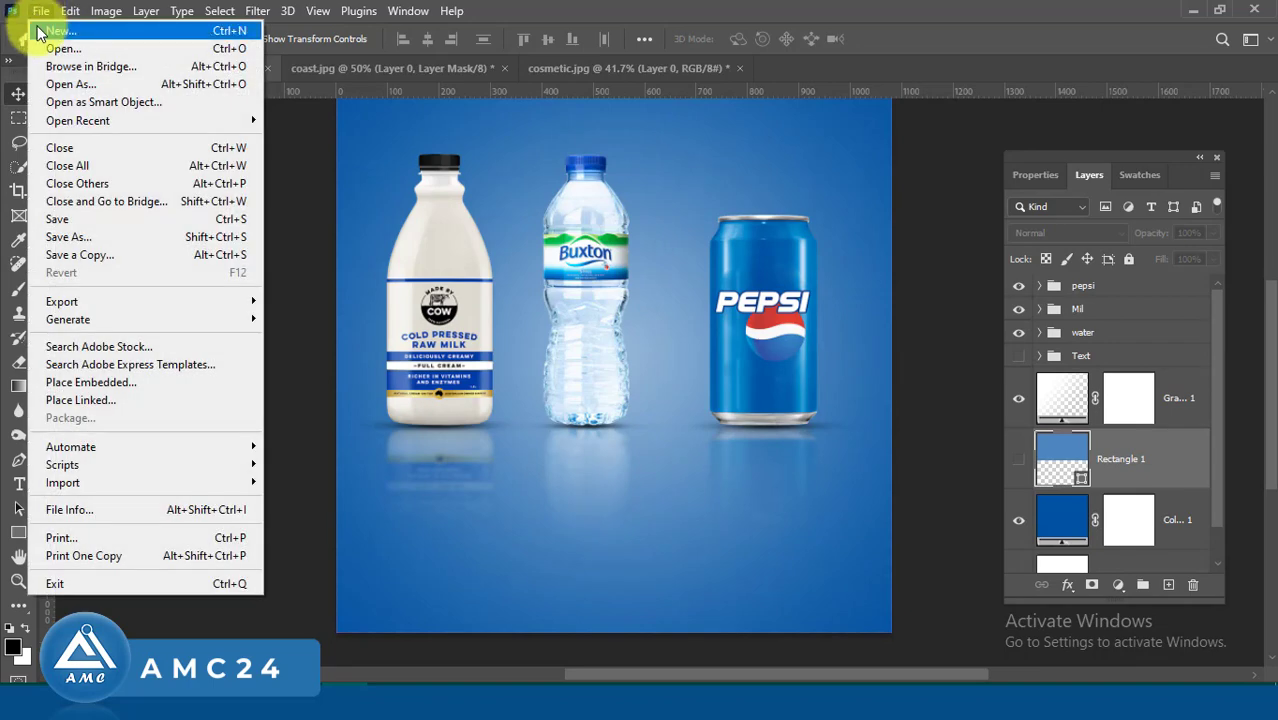
Step: Start a new document named 'reflection' sized 1080 × 1080 px
click(56, 31)
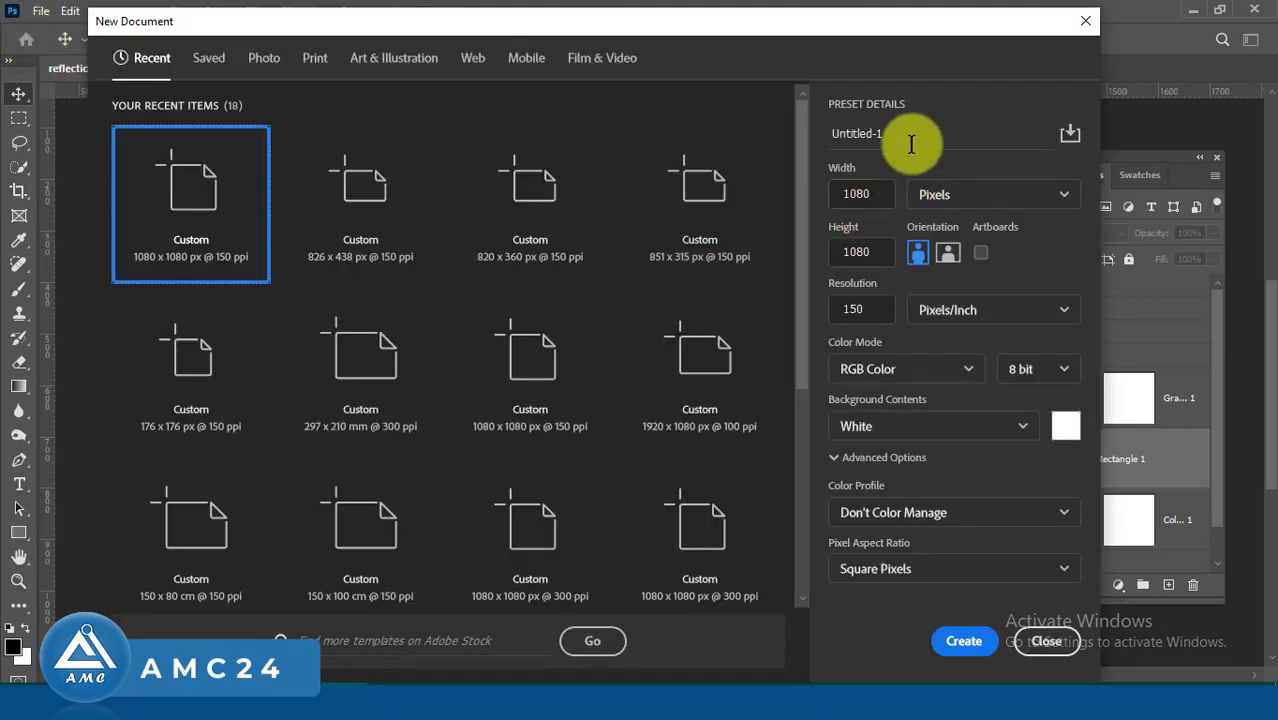
double_click(905, 133)
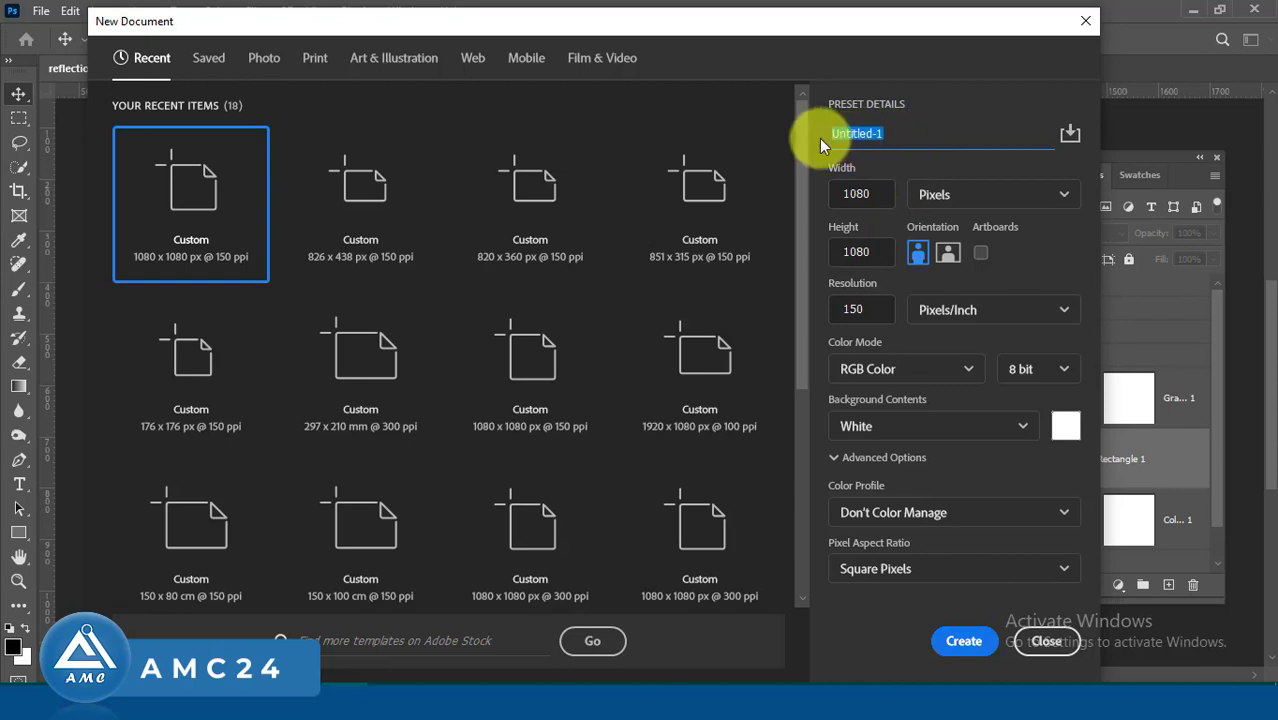
text(refle)
text(ction)
double_click(872, 193)
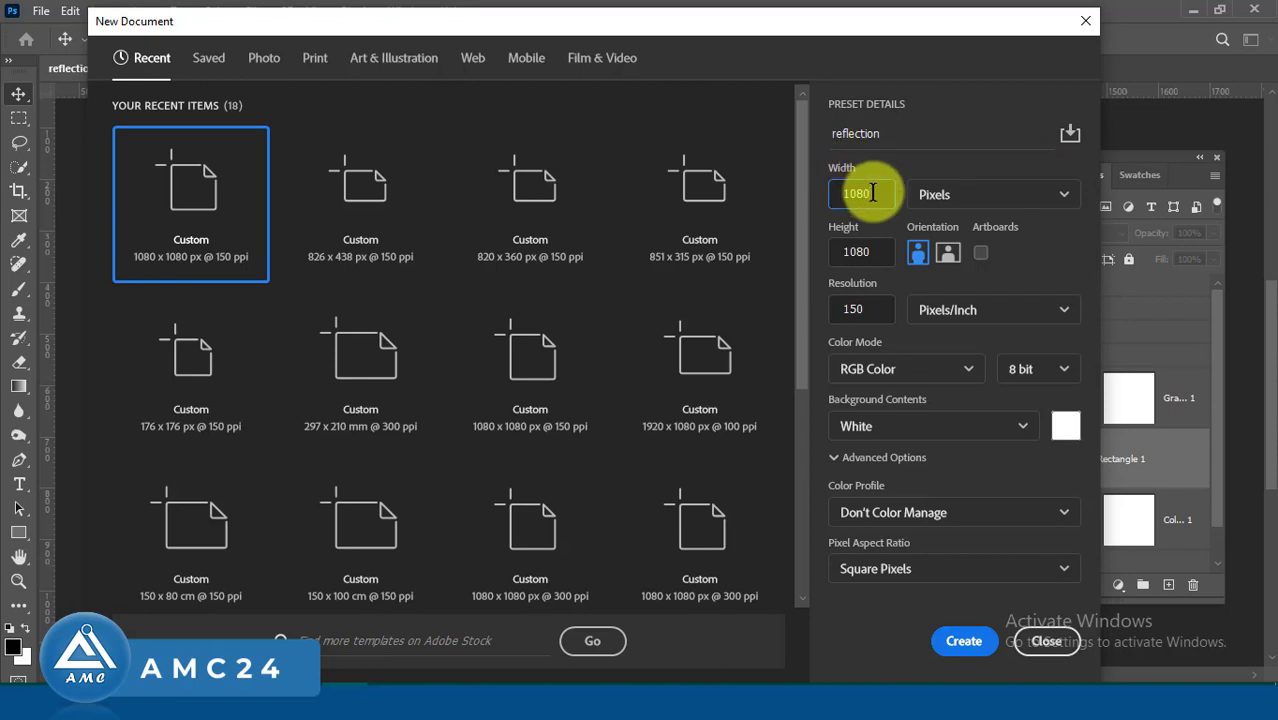
drag(872, 193, 842, 193)
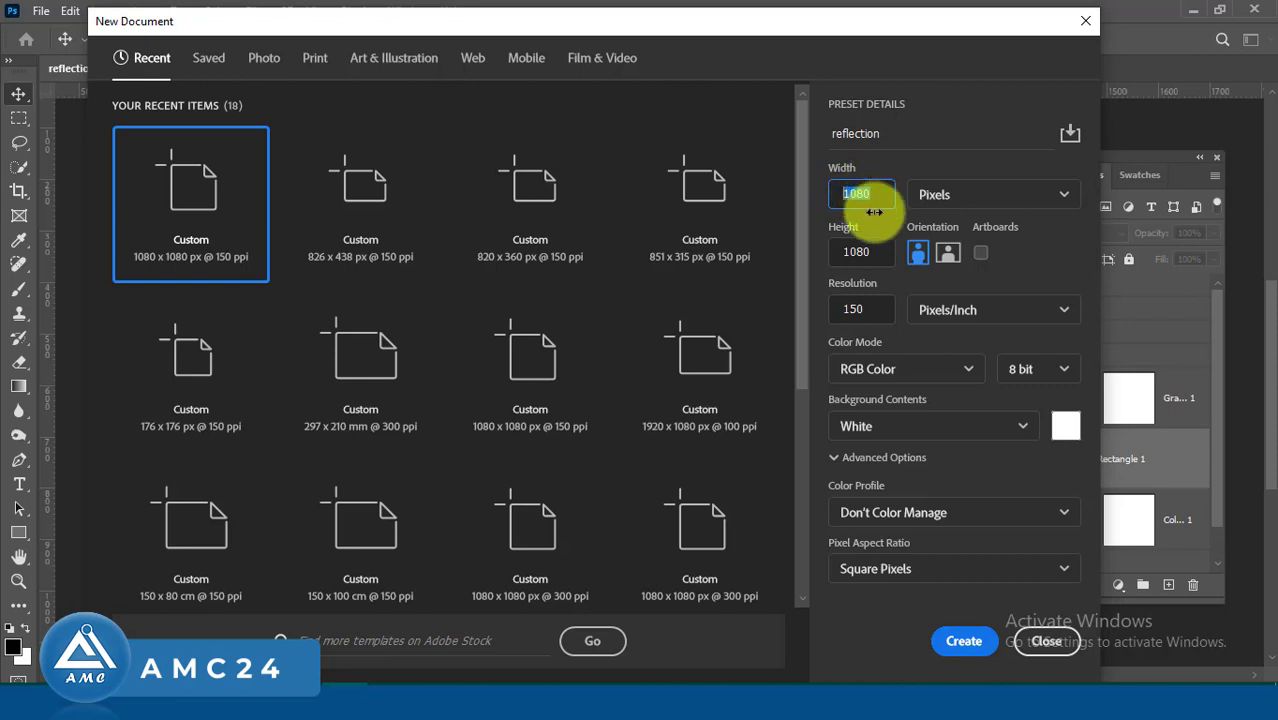
click(877, 254)
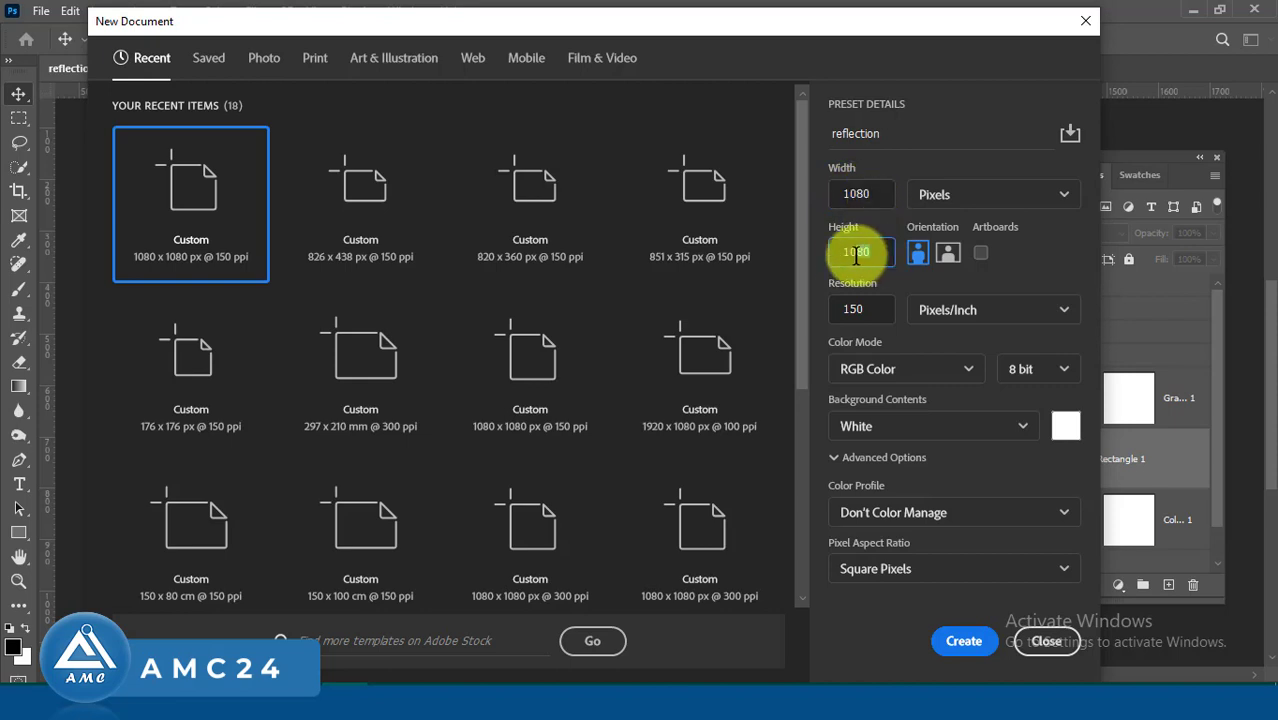
drag(890, 252, 839, 265)
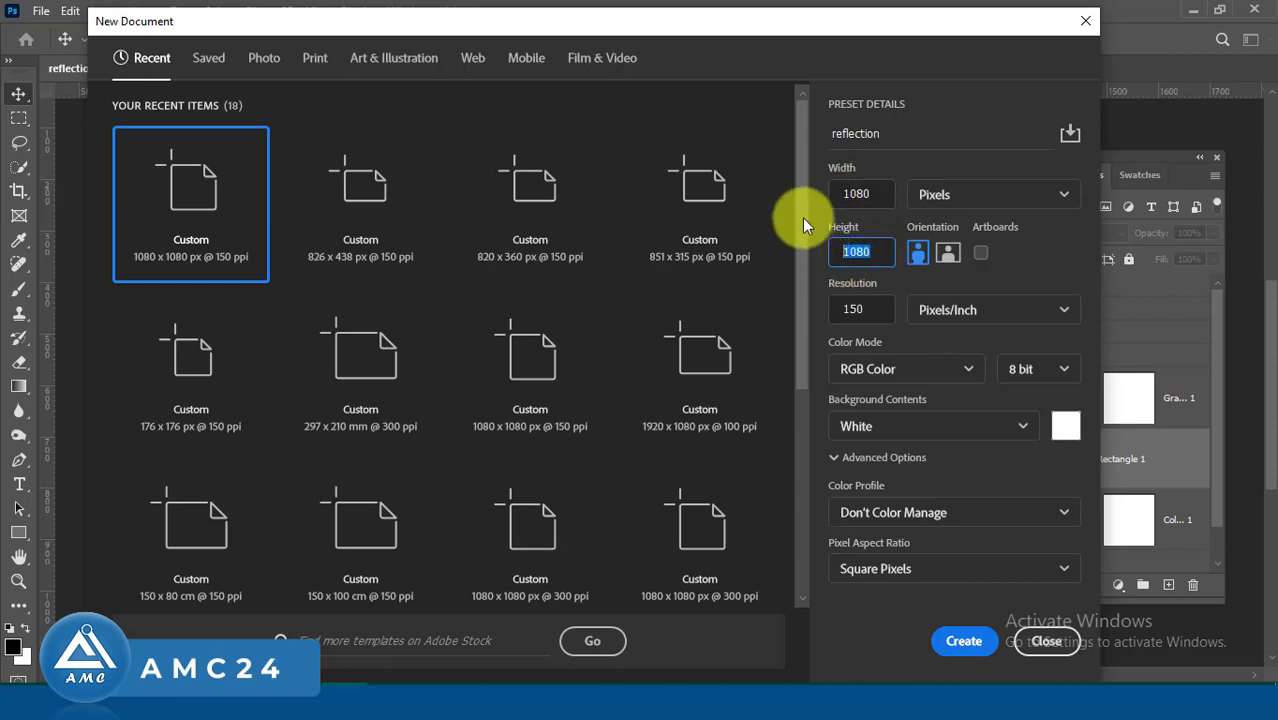
drag(801, 214, 787, 307)
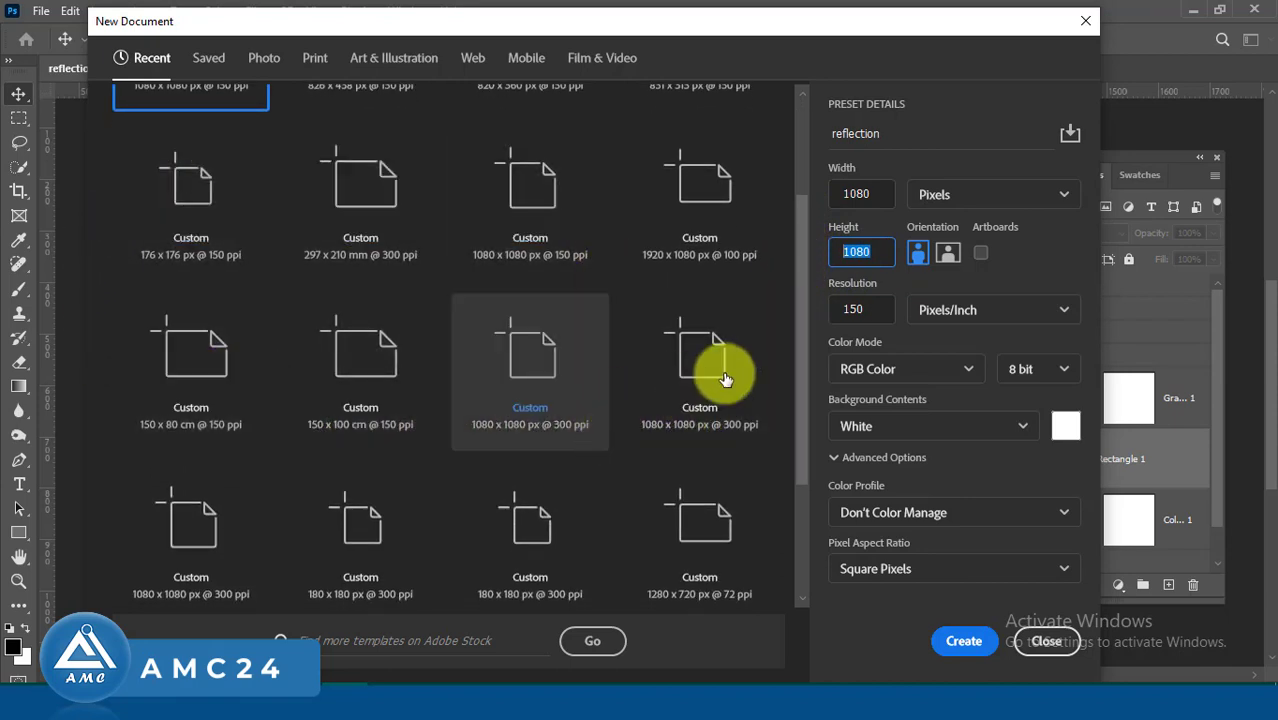
Step: Keep the resolution at 150 ppi, choose a white background and create the document
double_click(867, 308)
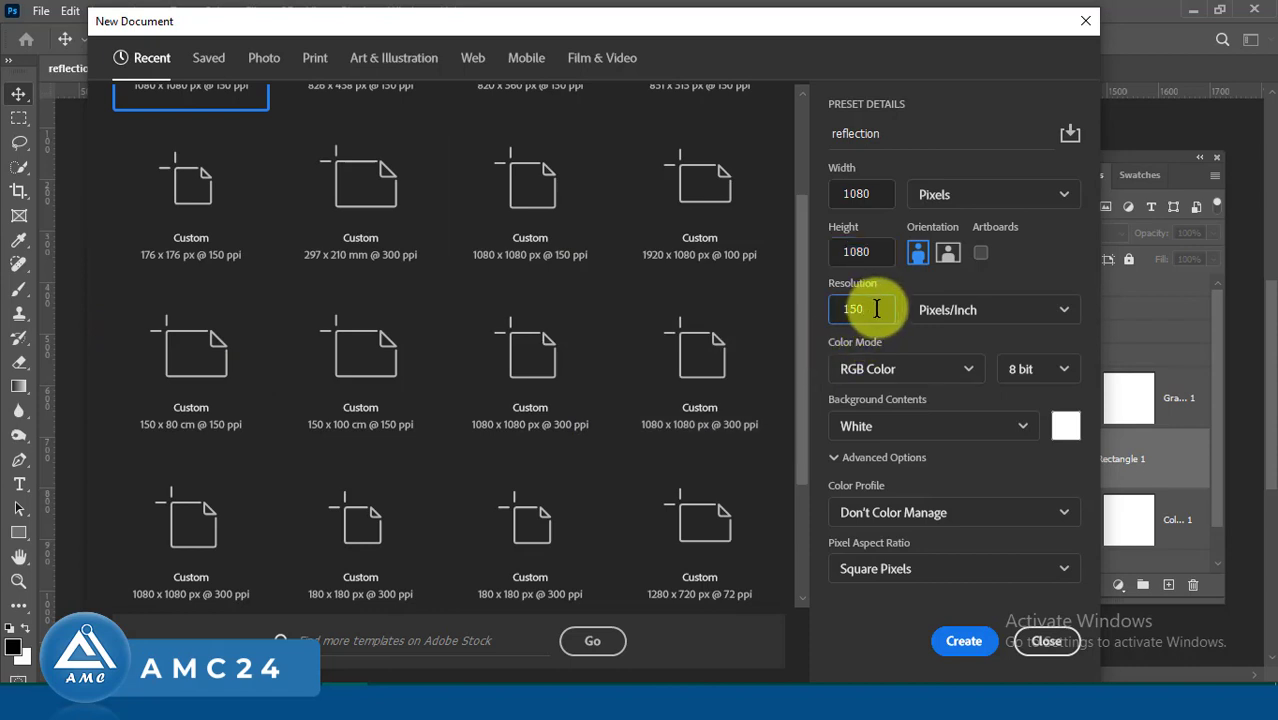
drag(869, 308, 829, 308)
click(872, 309)
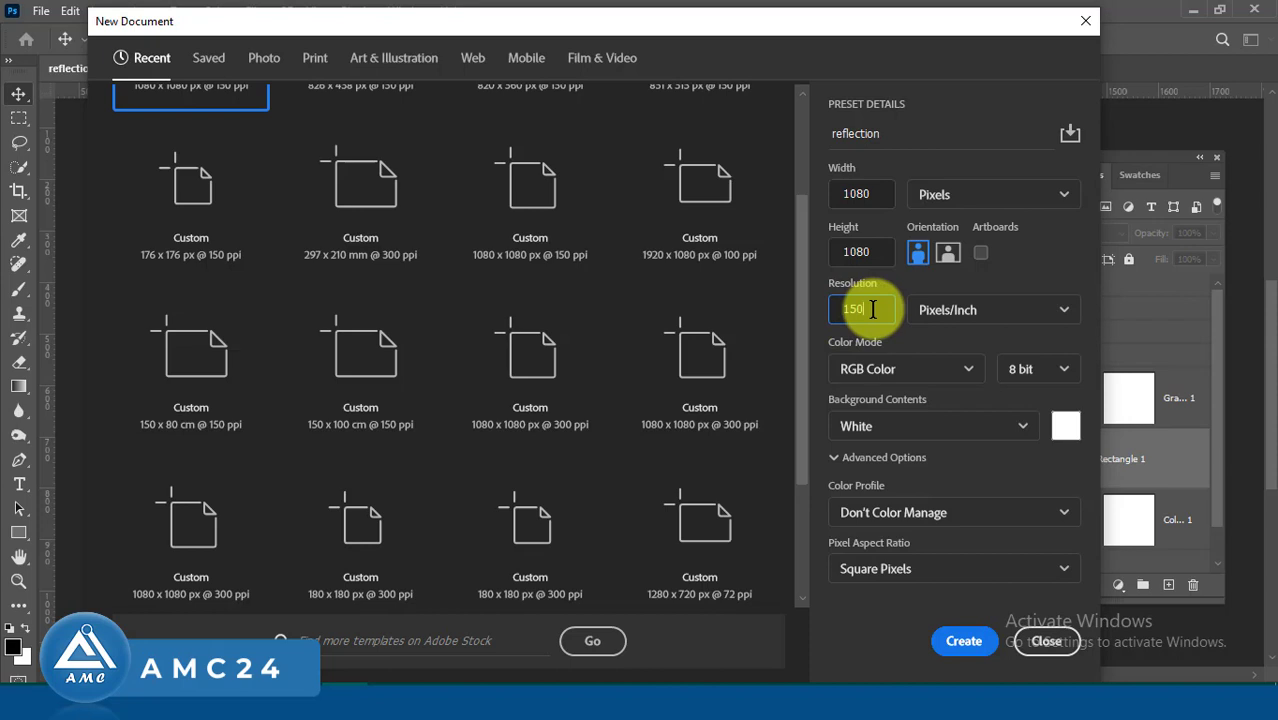
click(871, 309)
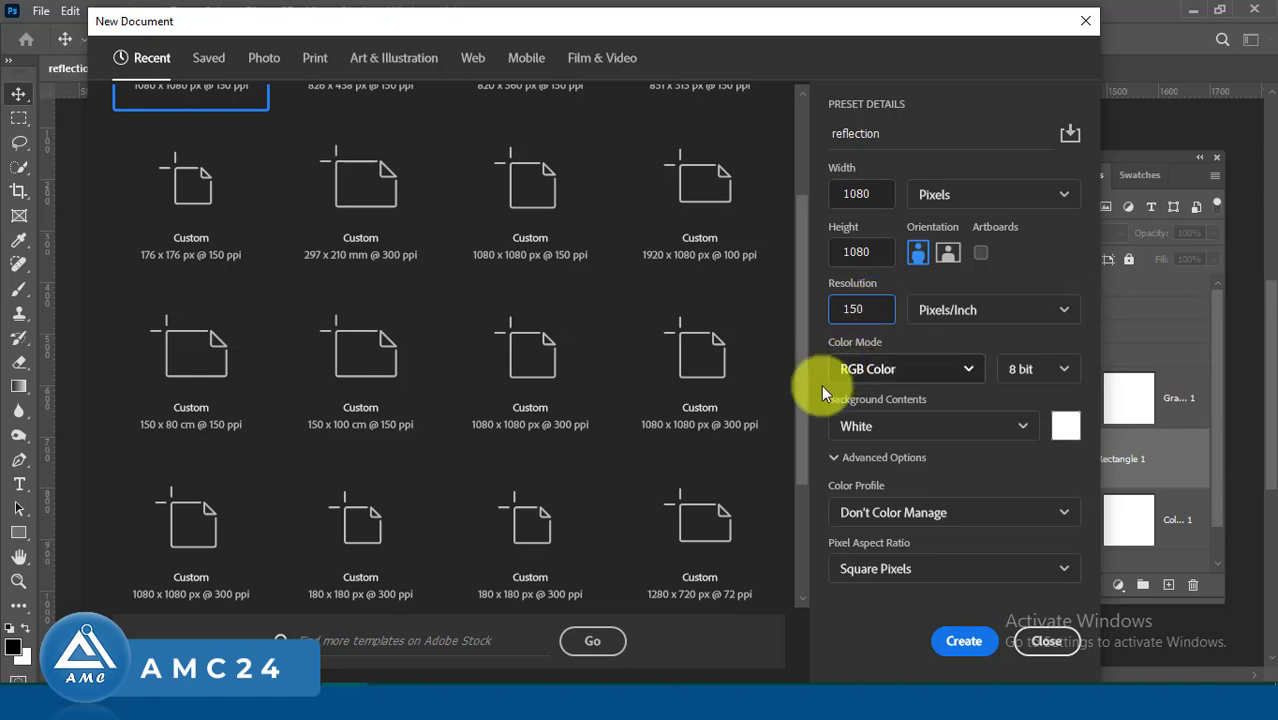
click(1065, 428)
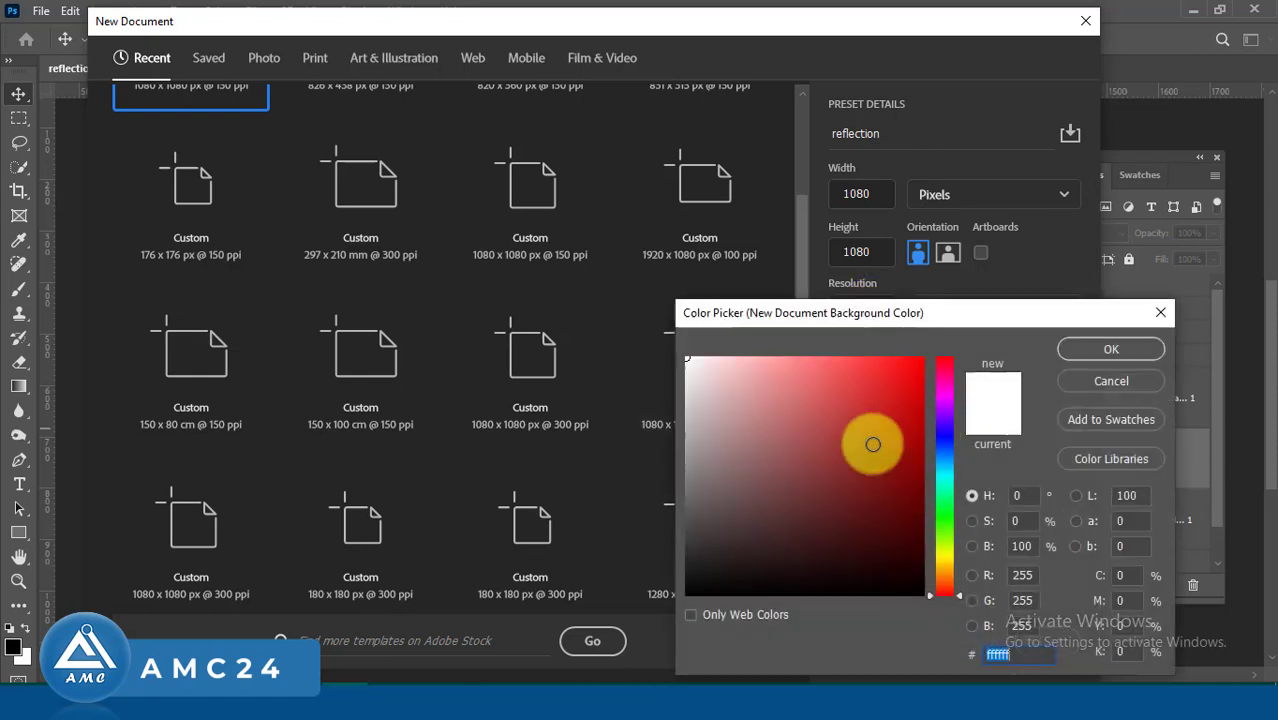
click(1088, 356)
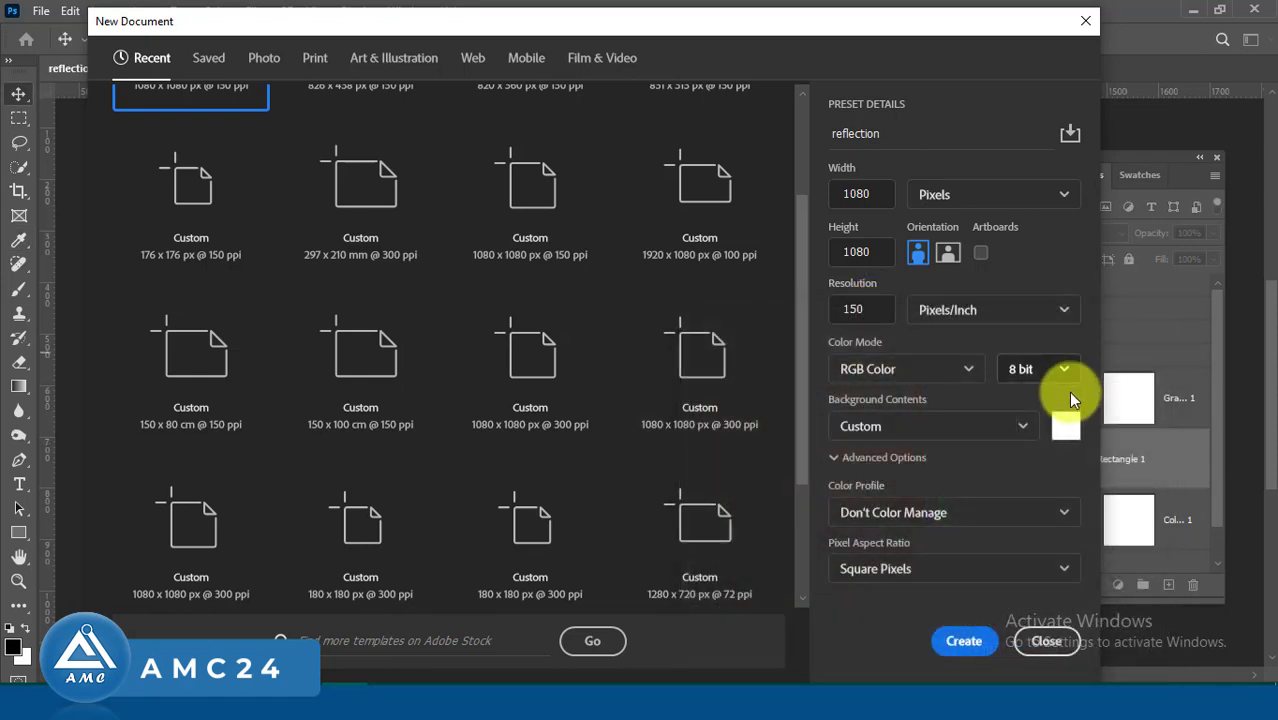
click(966, 643)
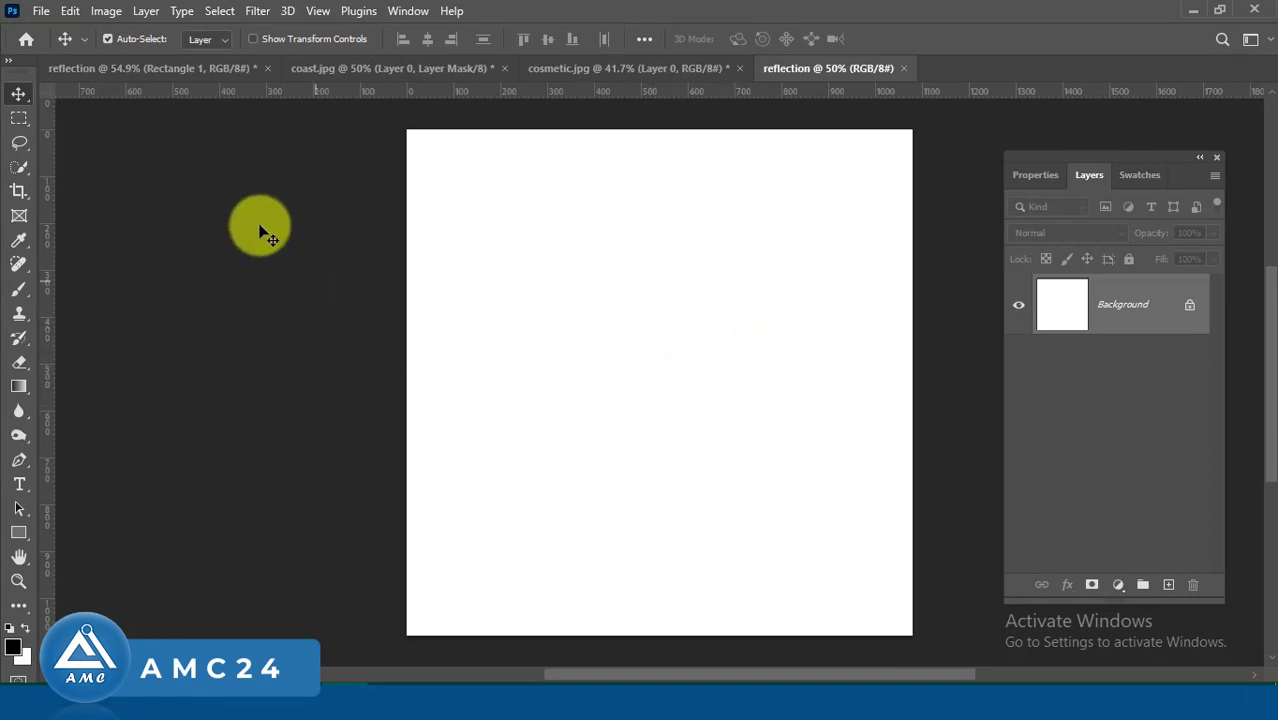
Step: Place the pepsi image into the document as an embedded layer
click(40, 14)
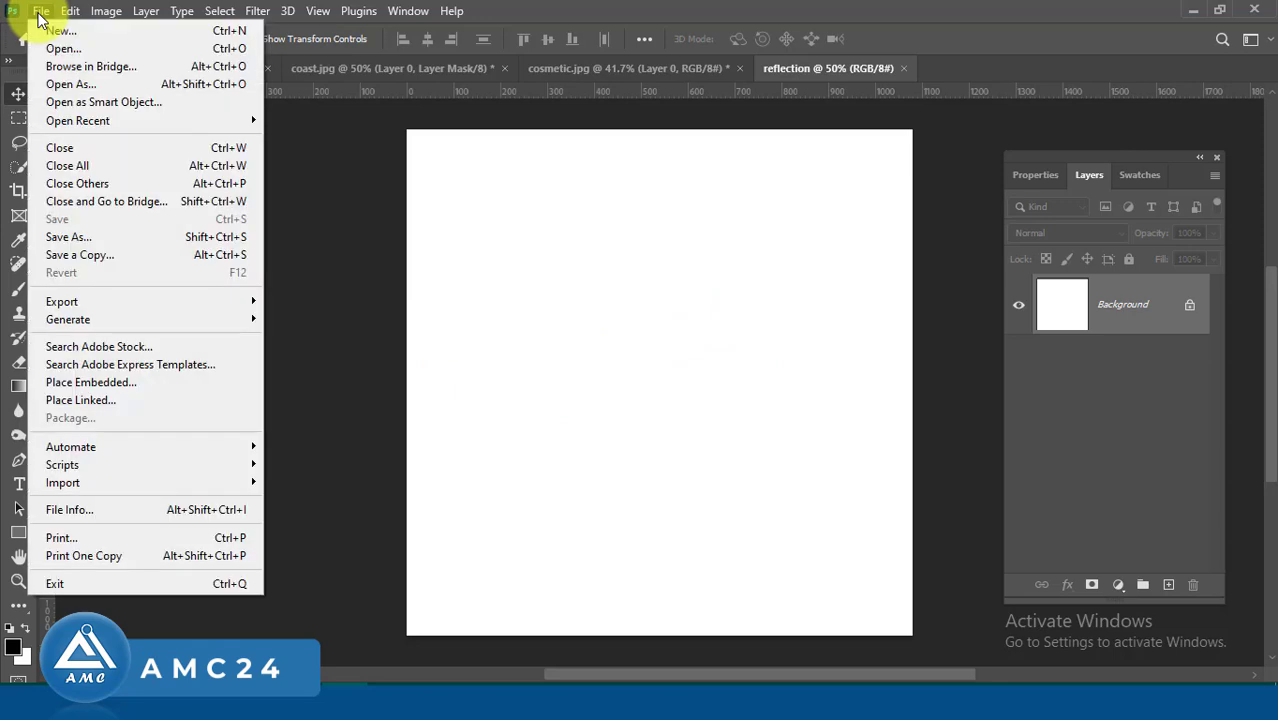
click(123, 388)
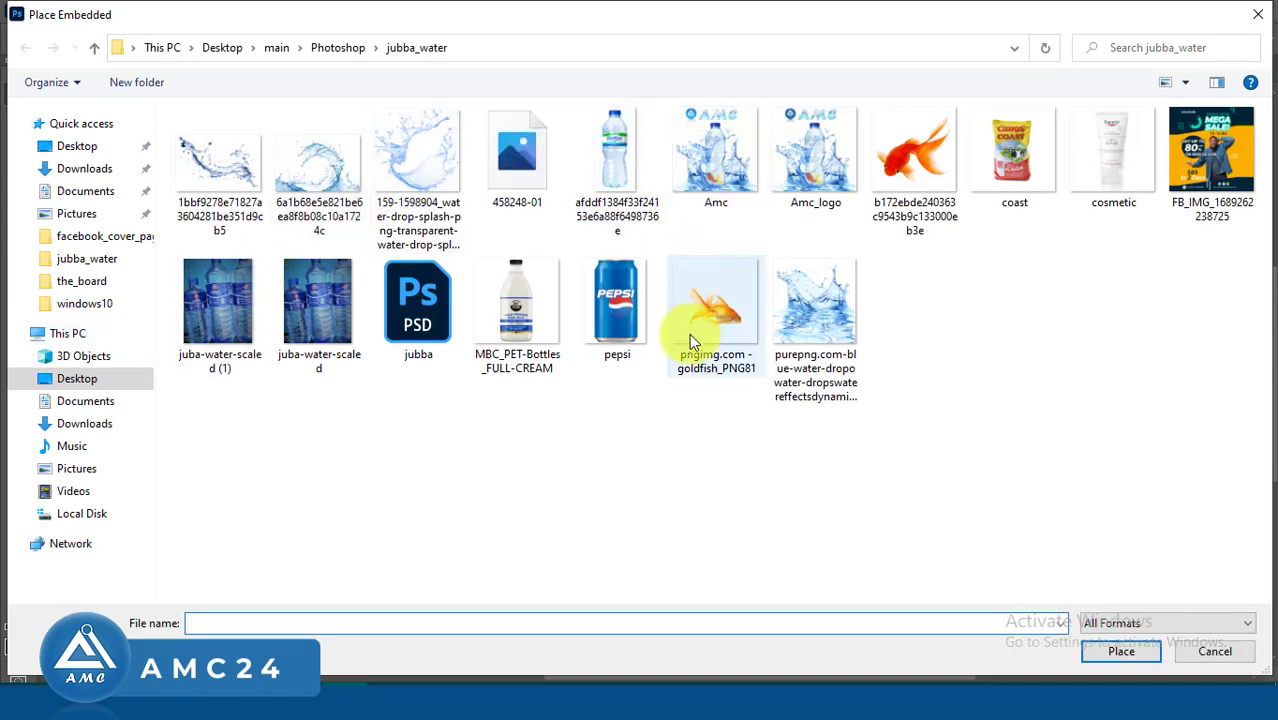
click(609, 298)
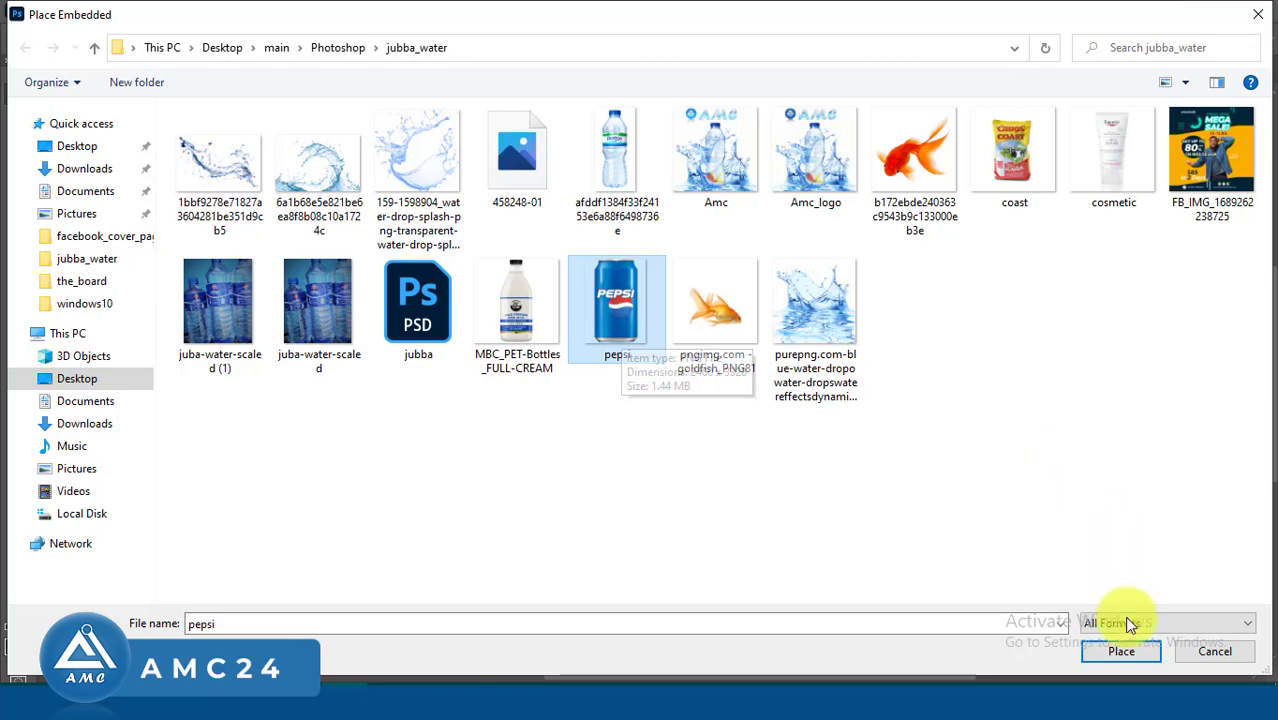
click(1119, 652)
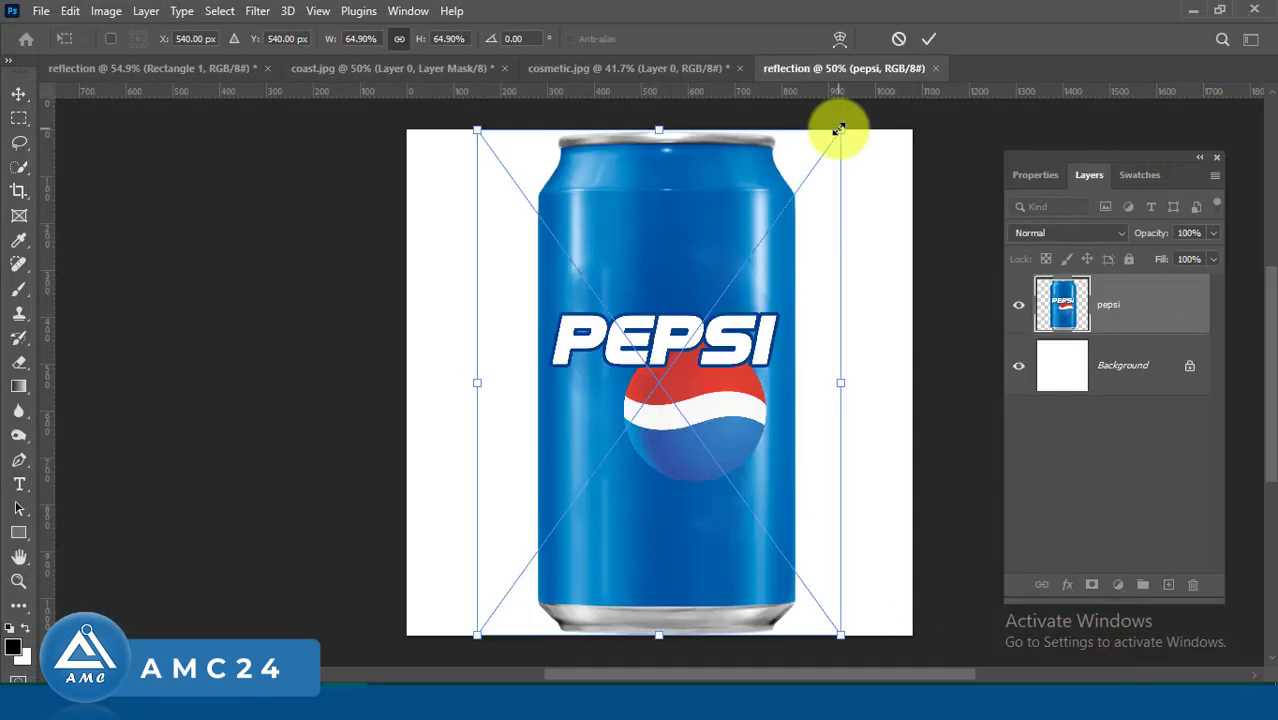
Step: Scale the can down to about 37.73% near the top centre and commit
drag(838, 130, 699, 351)
drag(633, 456, 699, 312)
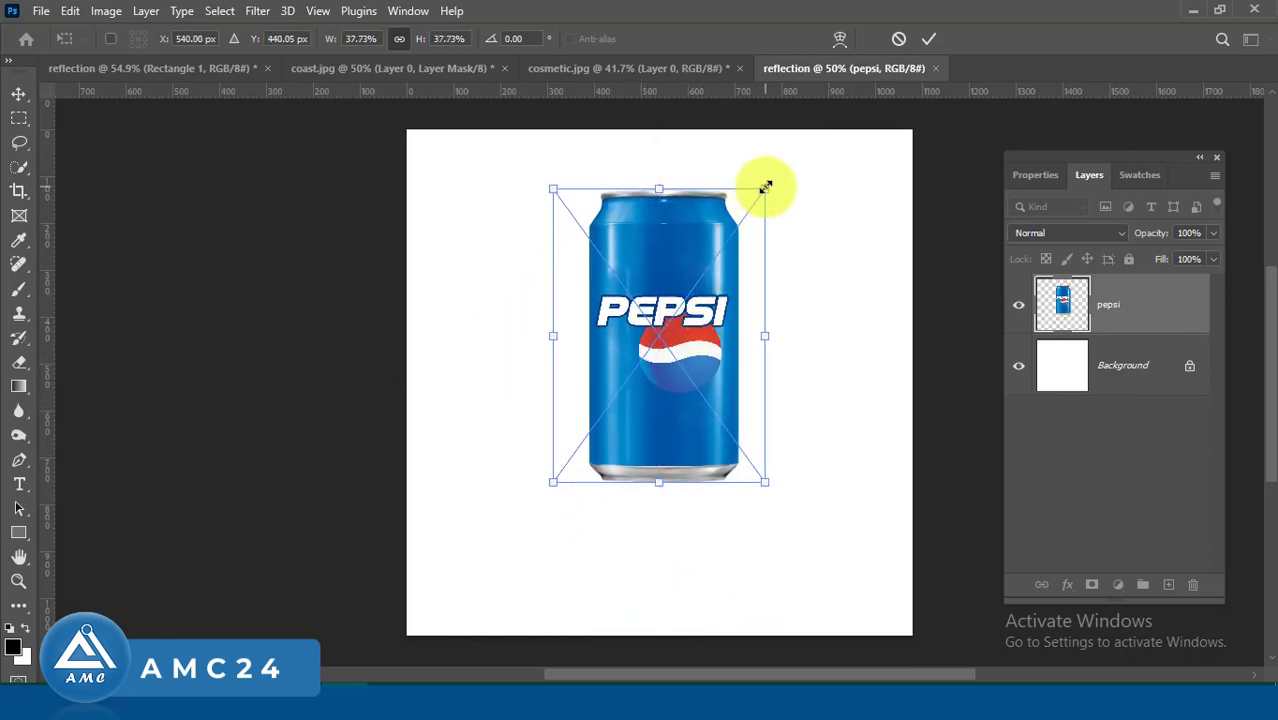
drag(765, 187, 721, 248)
drag(641, 404, 641, 372)
double_click(640, 373)
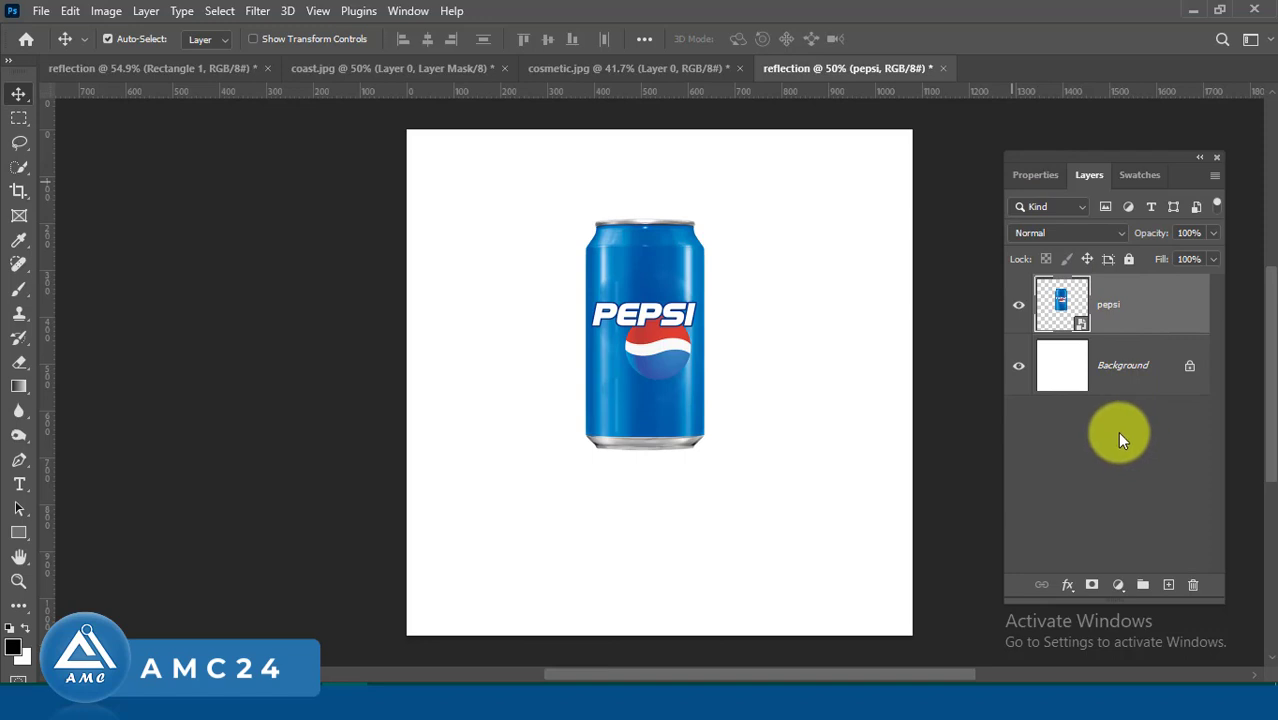
Step: Add a deep blue Solid Color fill layer and move it below the pepsi layer
click(1118, 586)
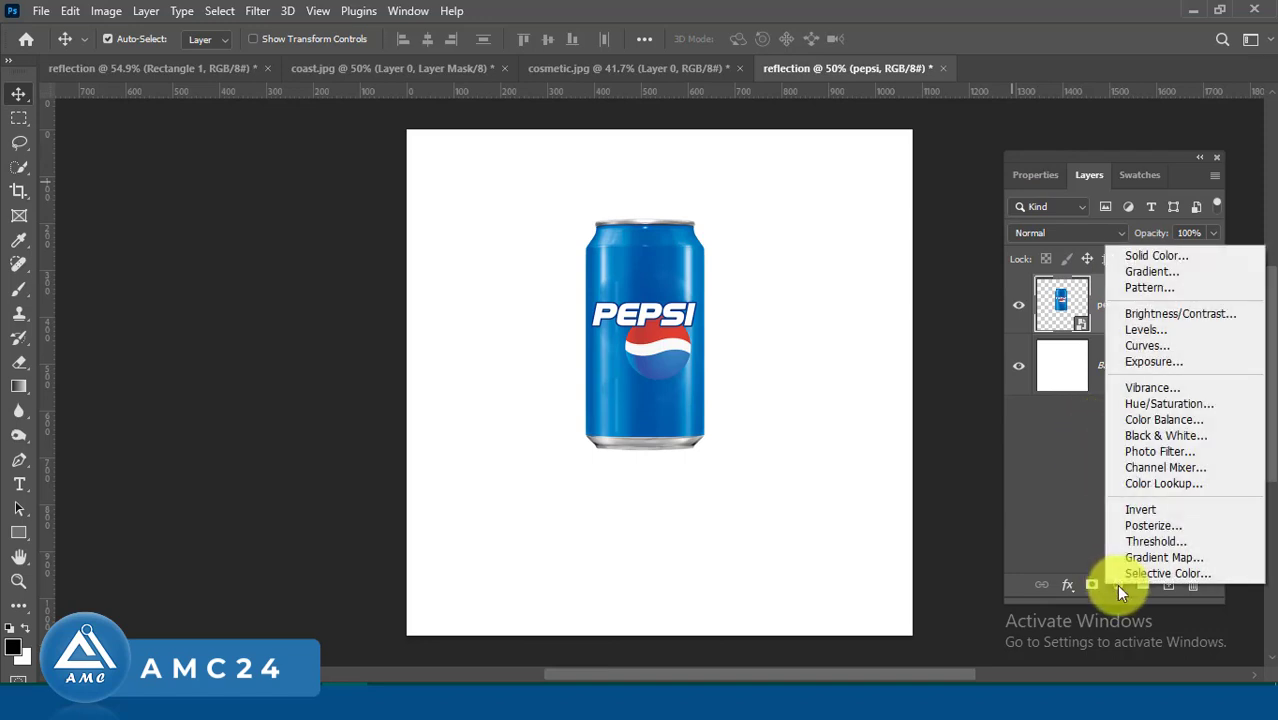
click(1174, 258)
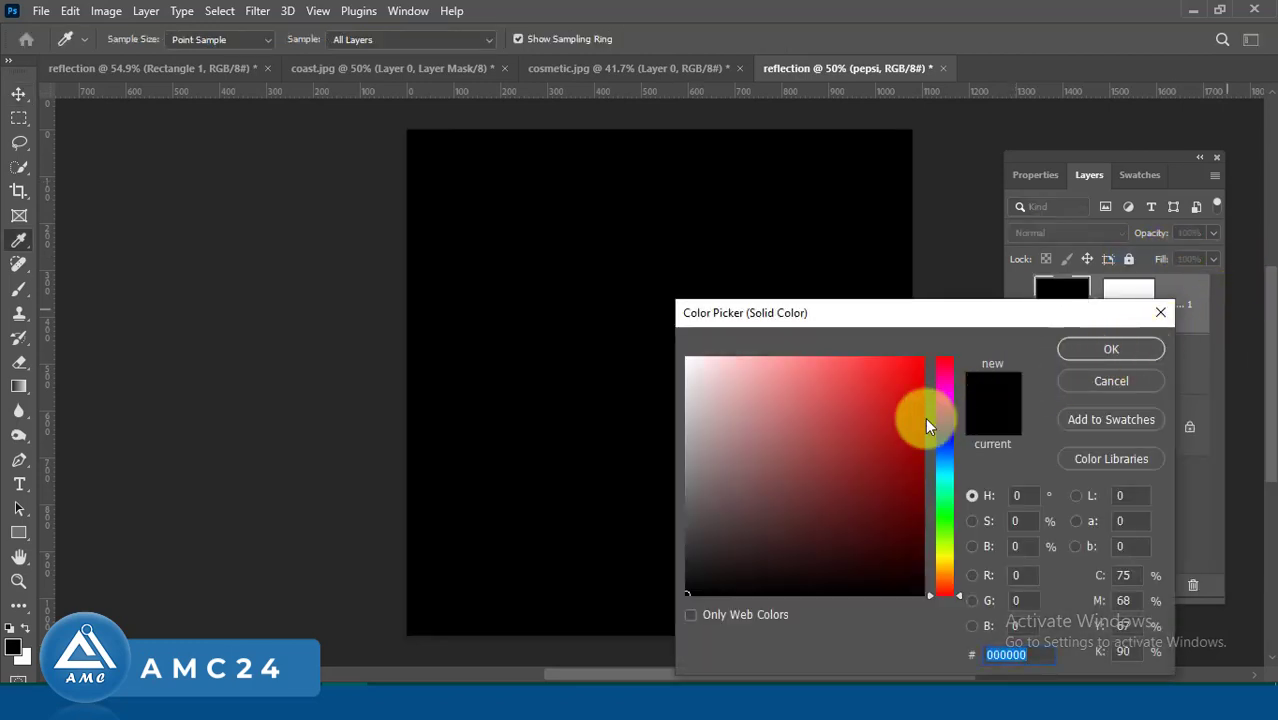
click(944, 436)
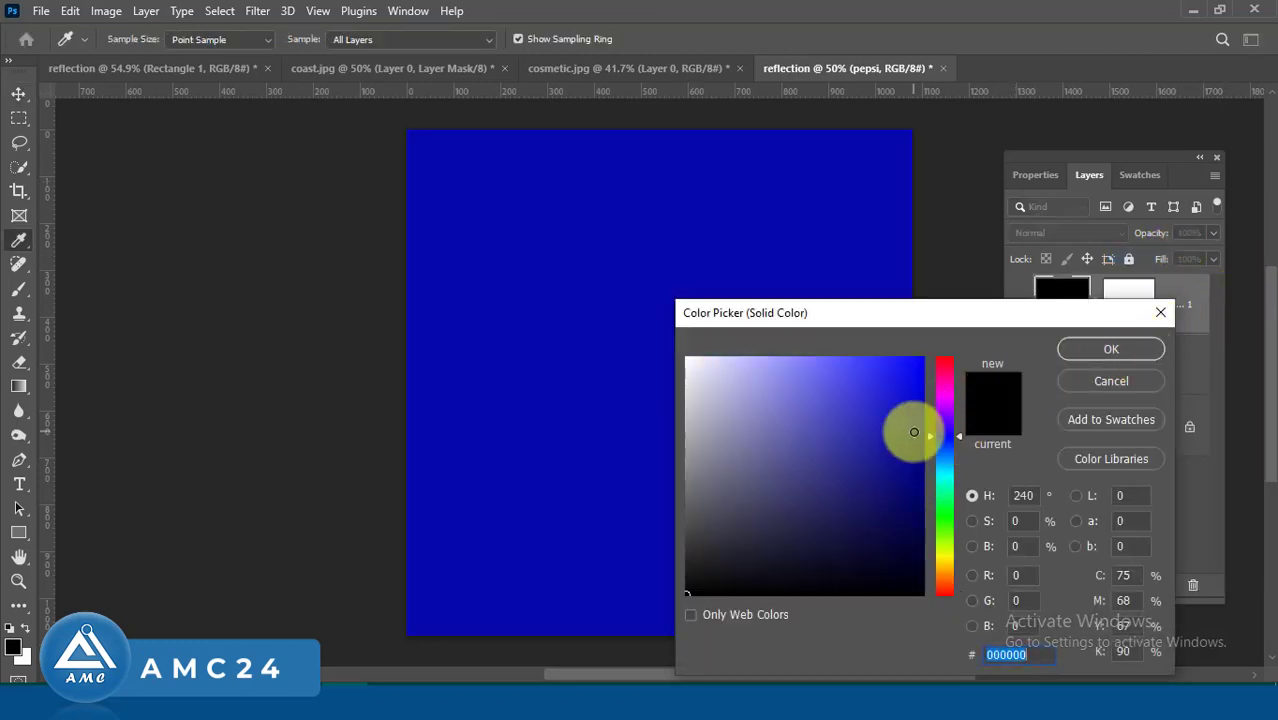
click(914, 432)
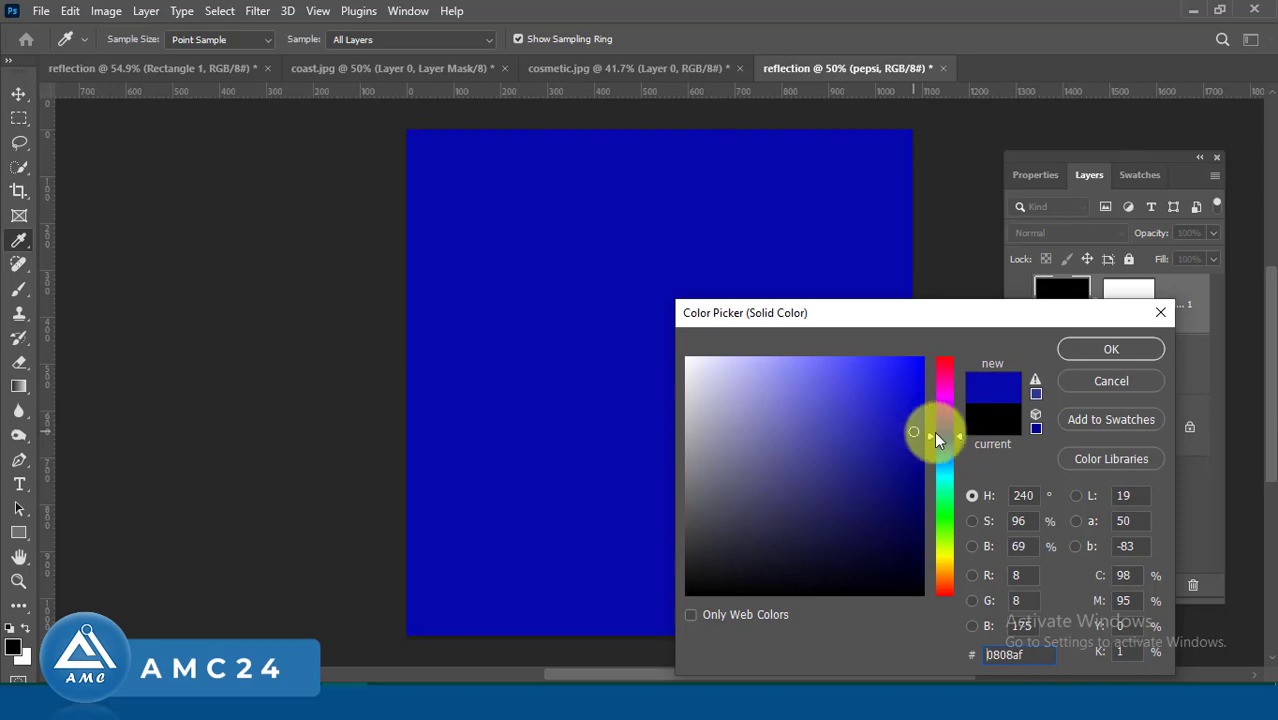
click(1078, 352)
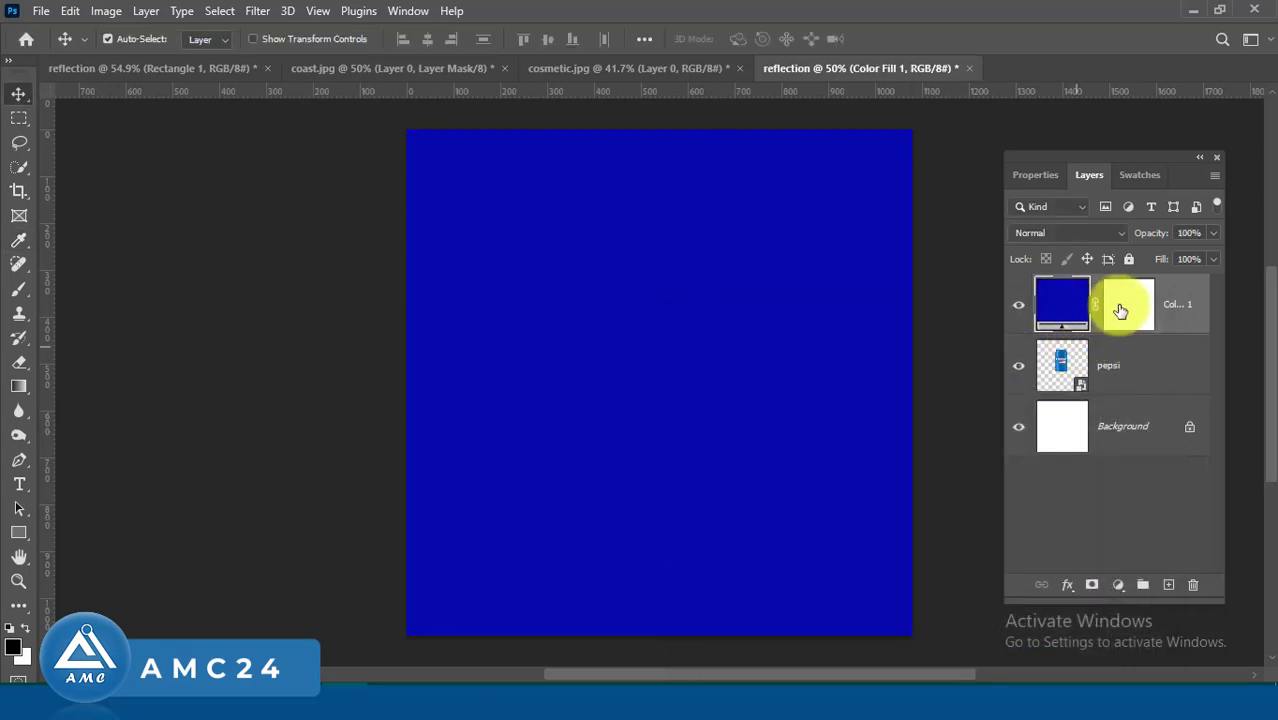
drag(1175, 303, 1167, 378)
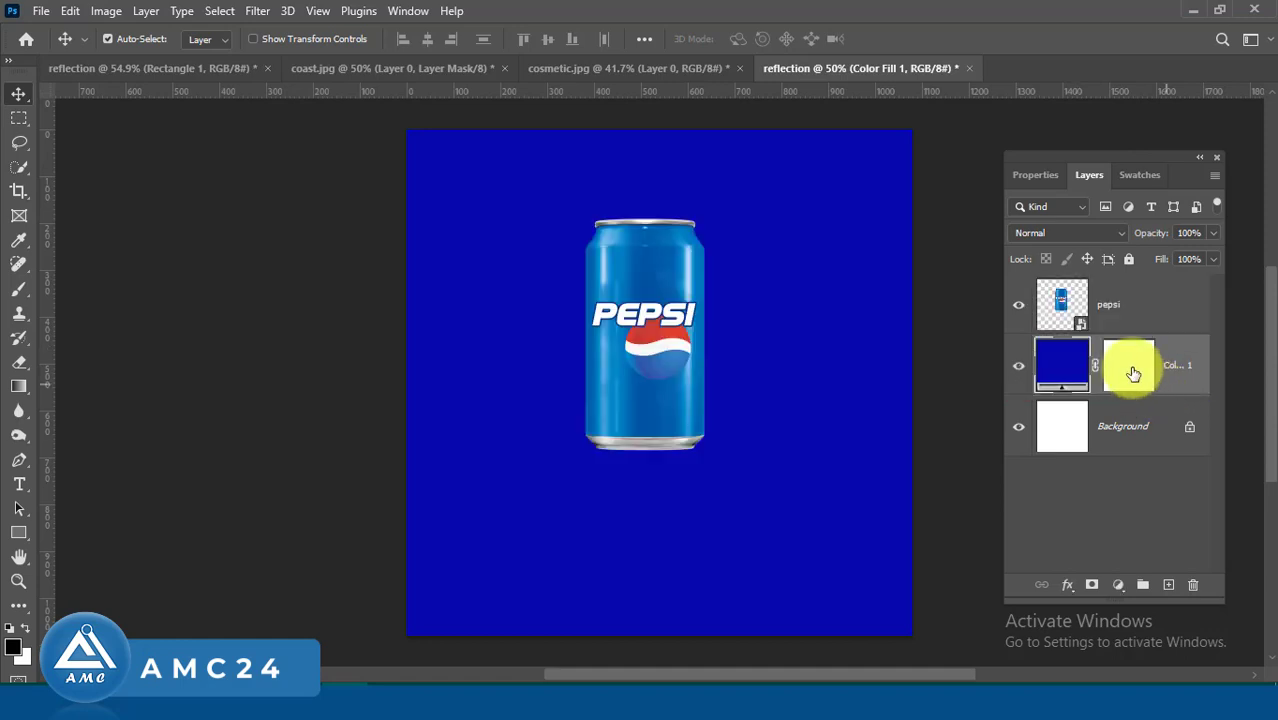
Step: Recolour the fill to the can's sampled blue #0053a1
double_click(1064, 367)
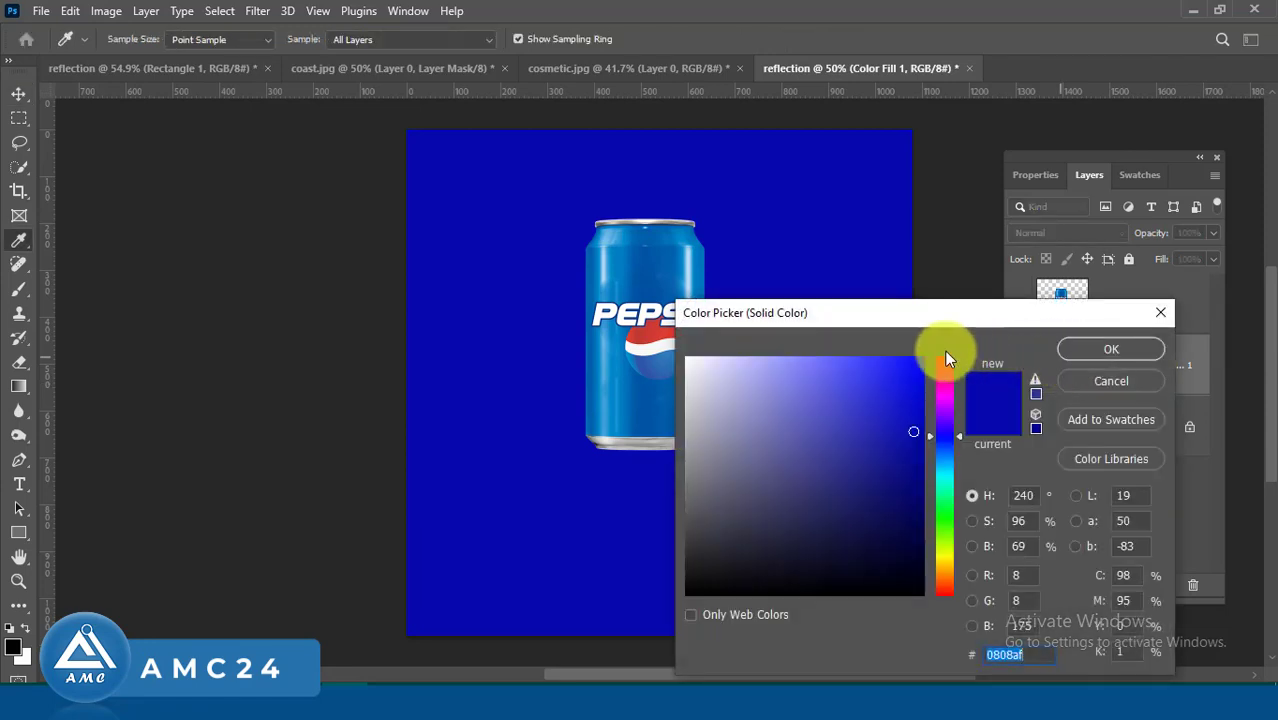
click(645, 268)
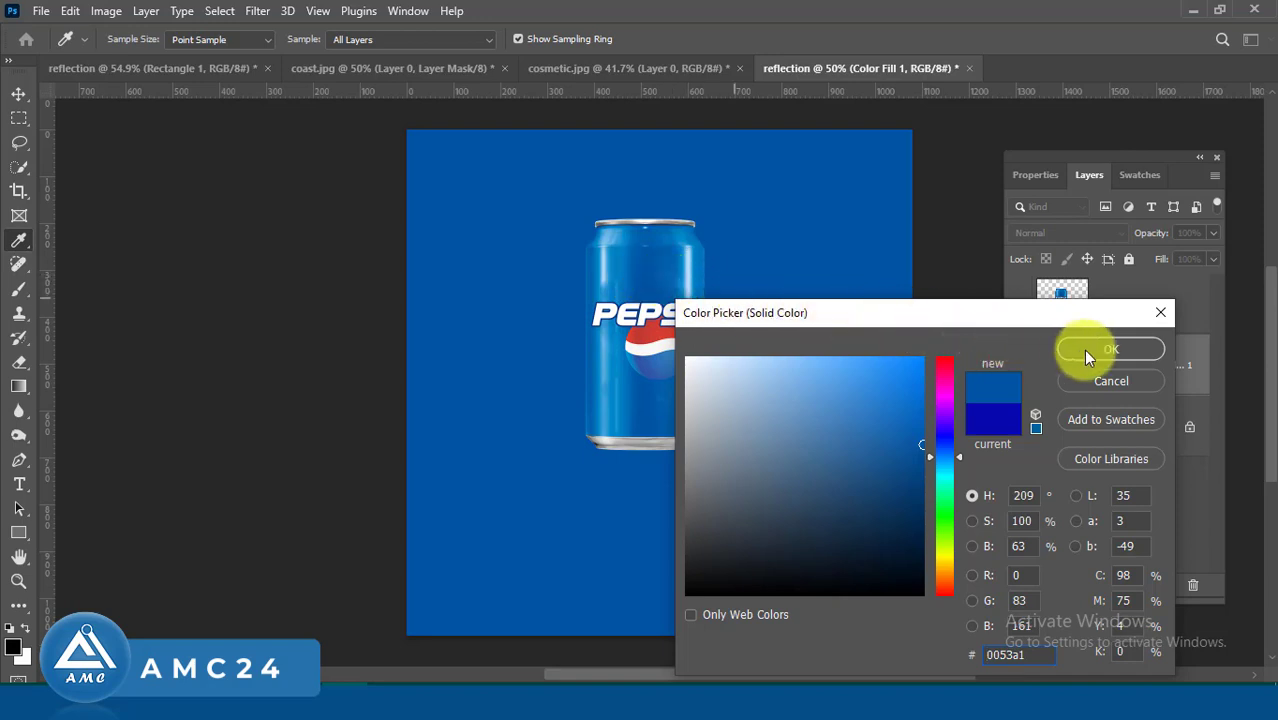
click(1086, 351)
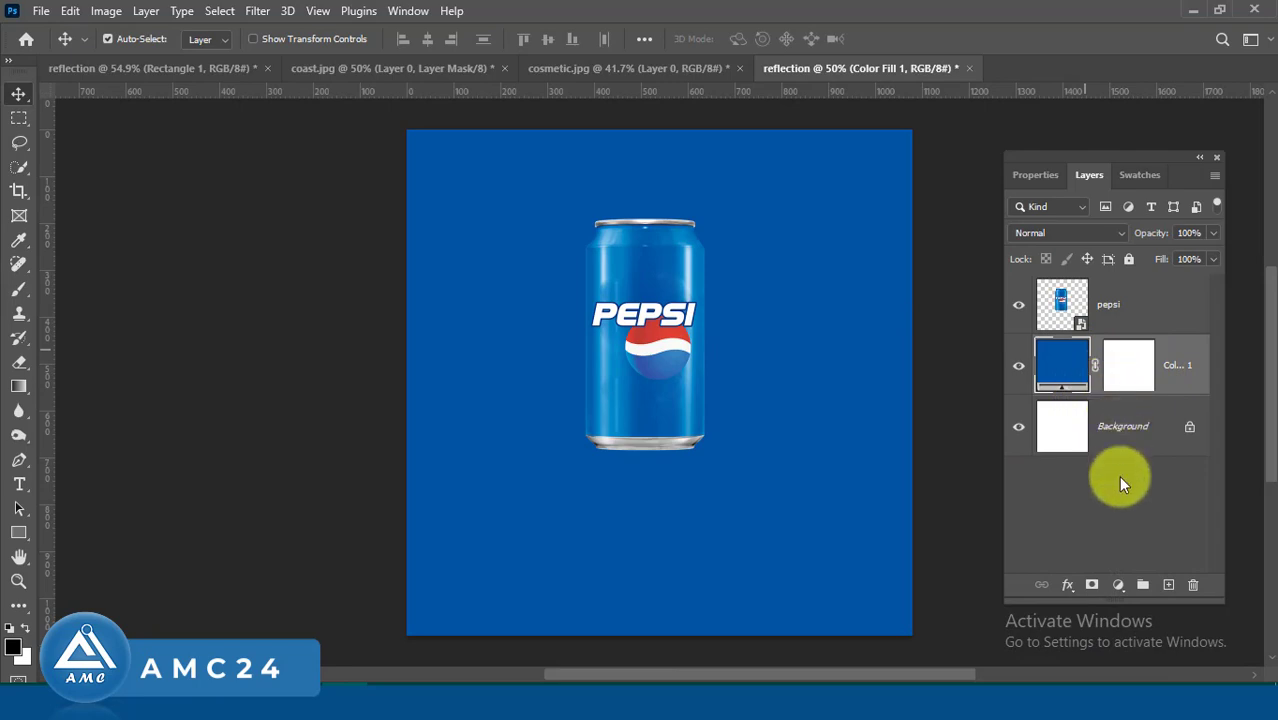
Step: Add a Gradient Fill layer and open its gradient colours for editing
click(1118, 584)
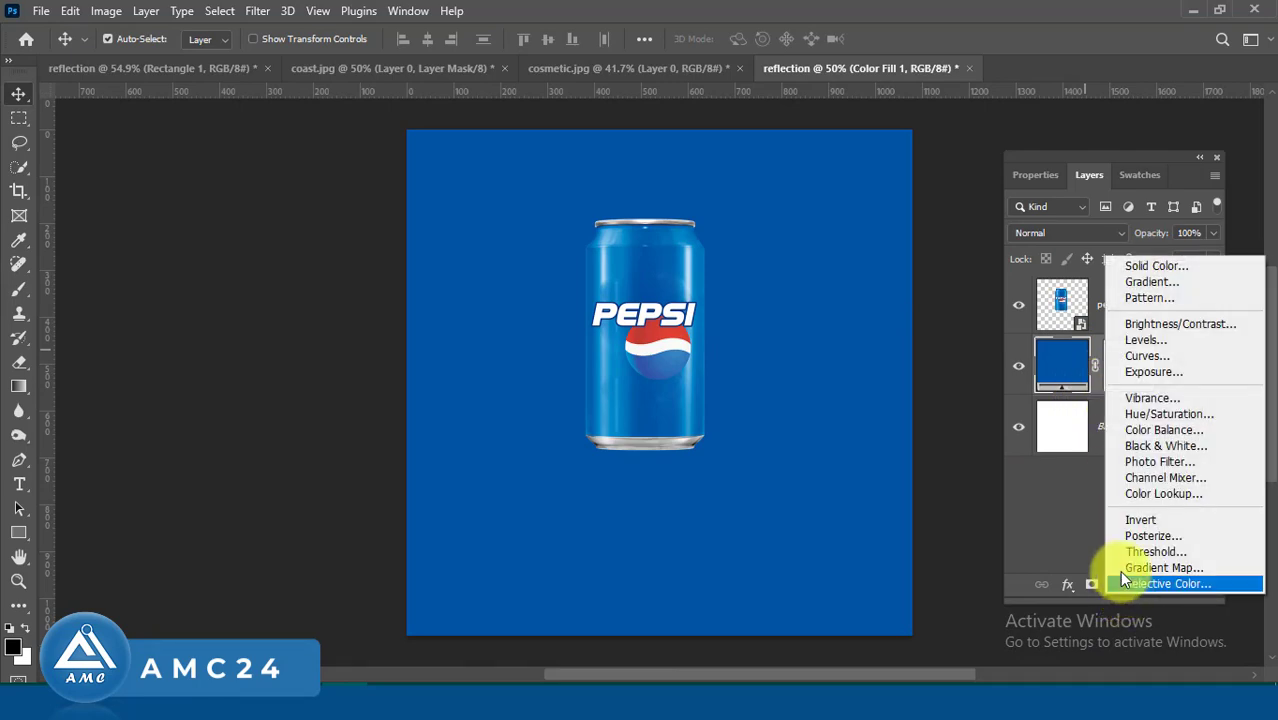
click(1163, 282)
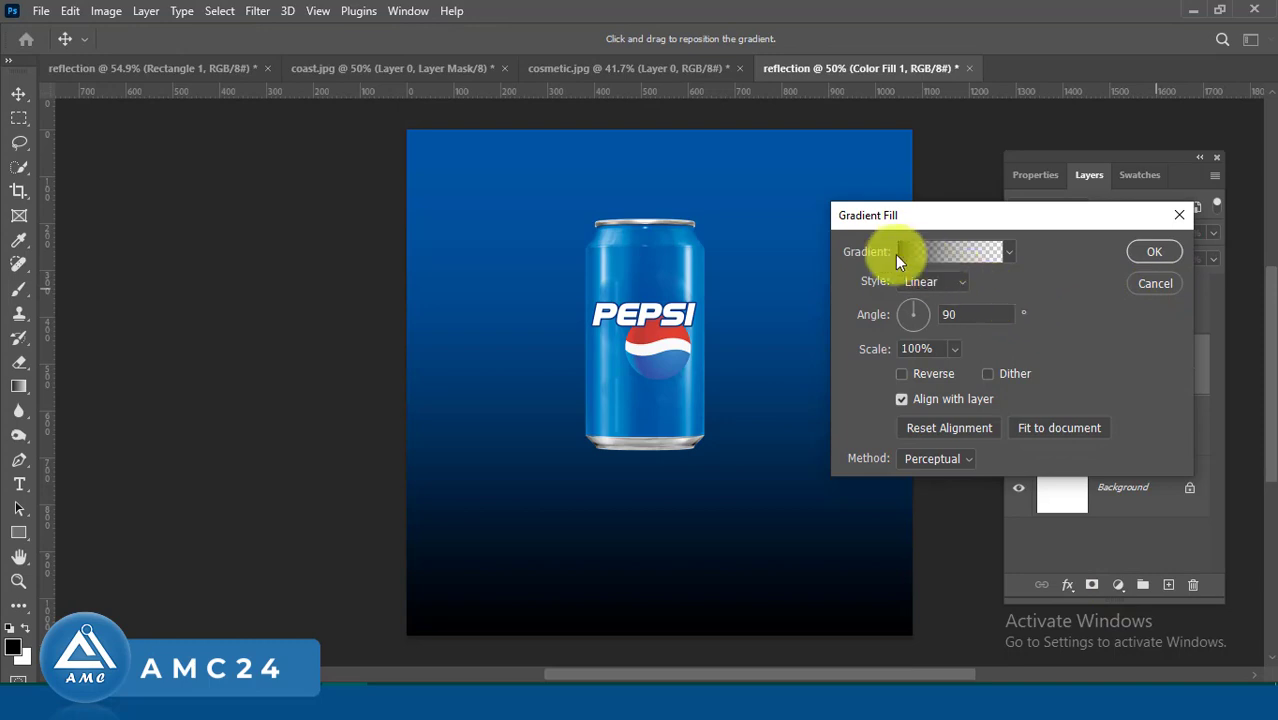
click(954, 253)
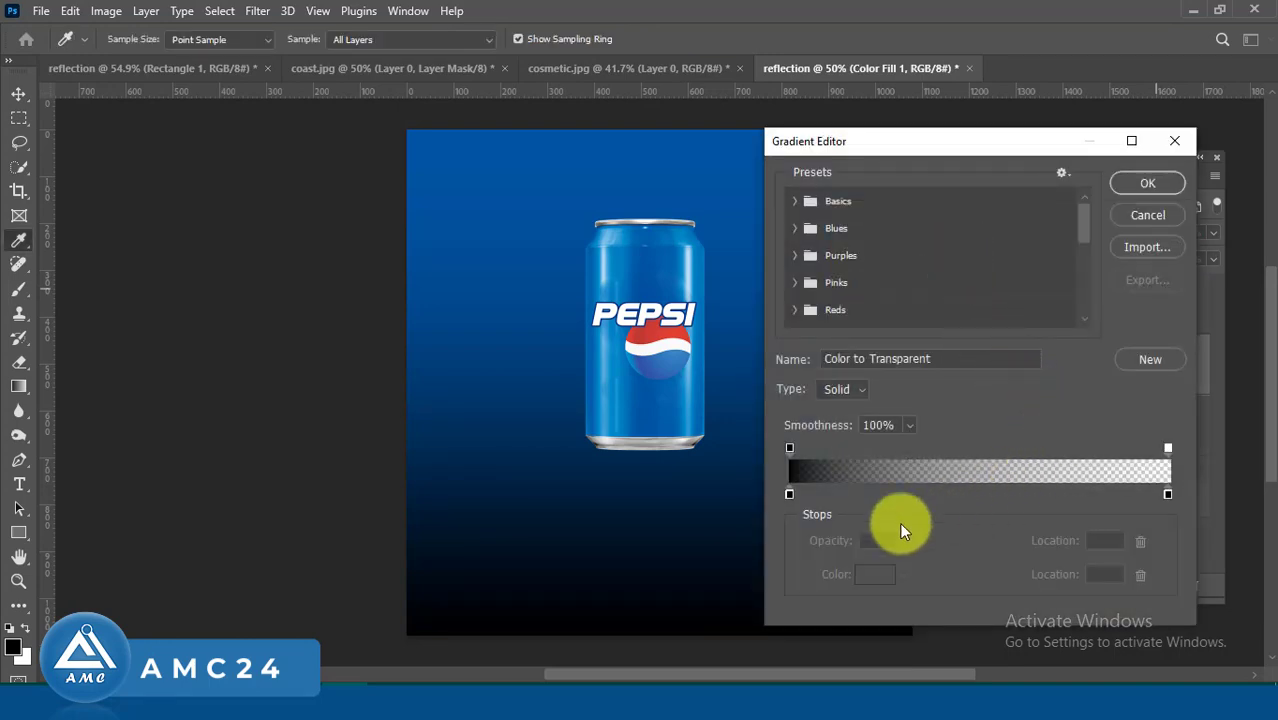
Step: Set both gradient colour stops to white
click(789, 492)
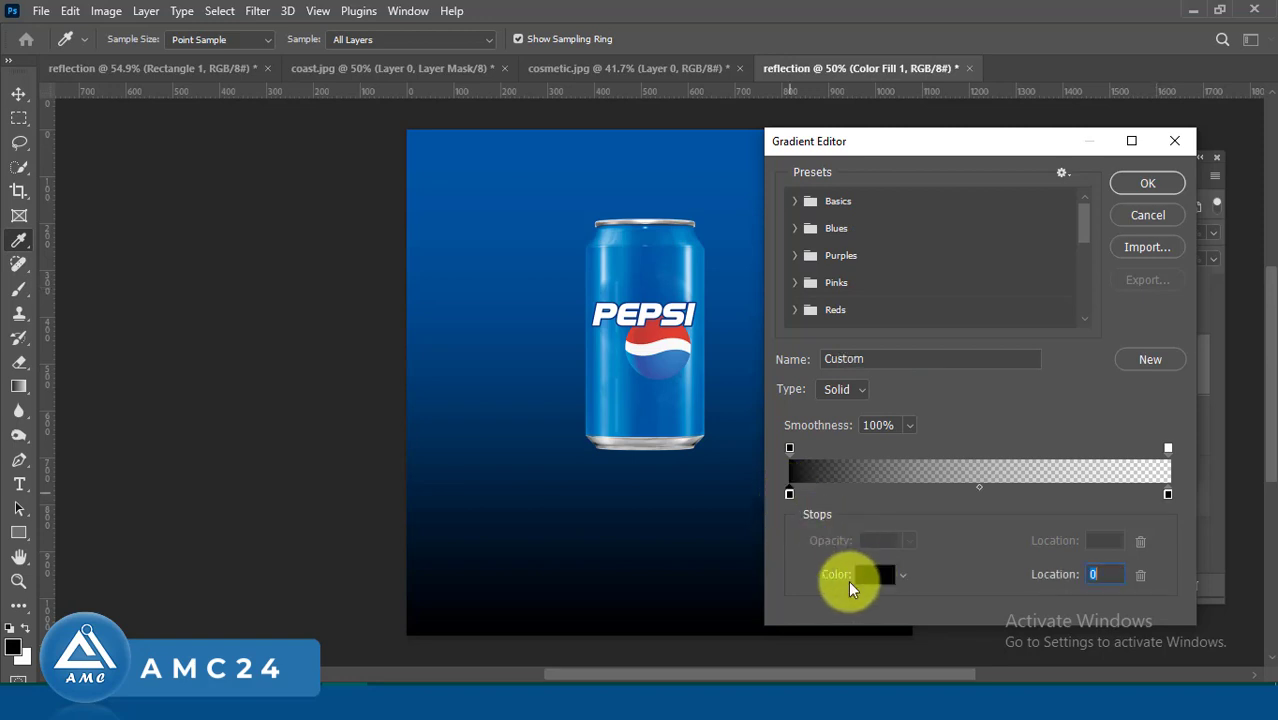
click(866, 575)
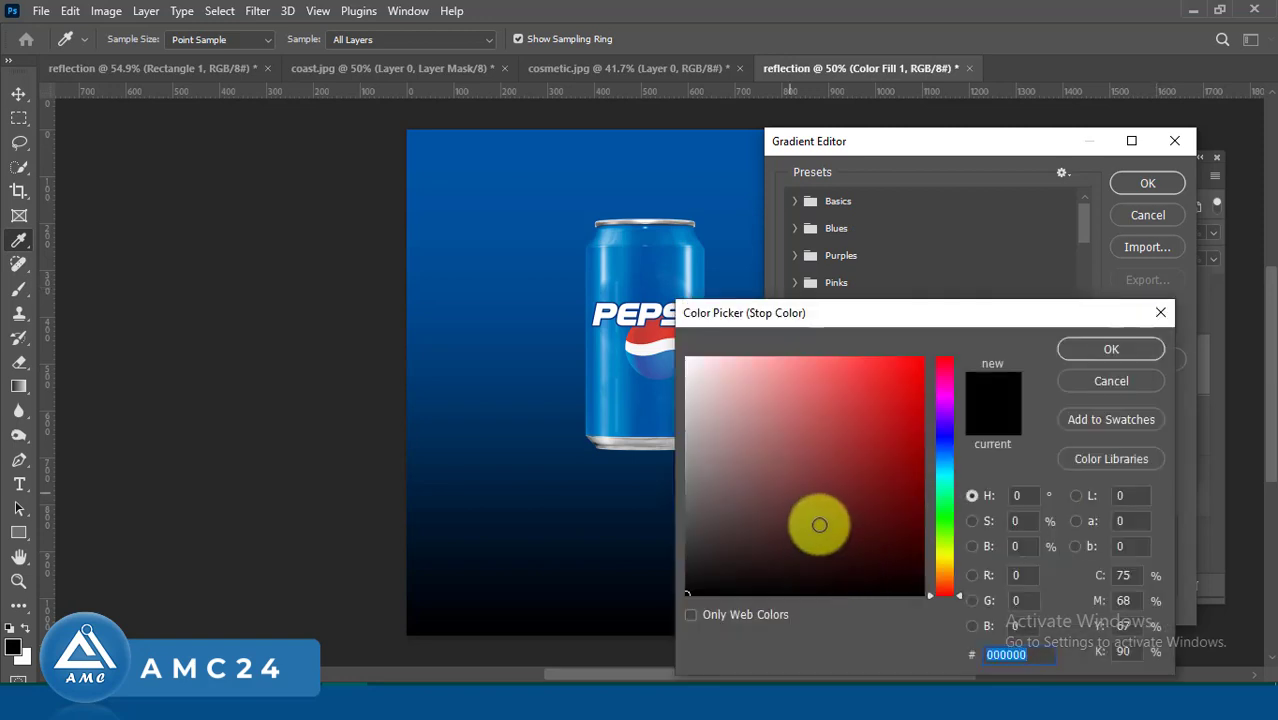
drag(779, 470, 661, 333)
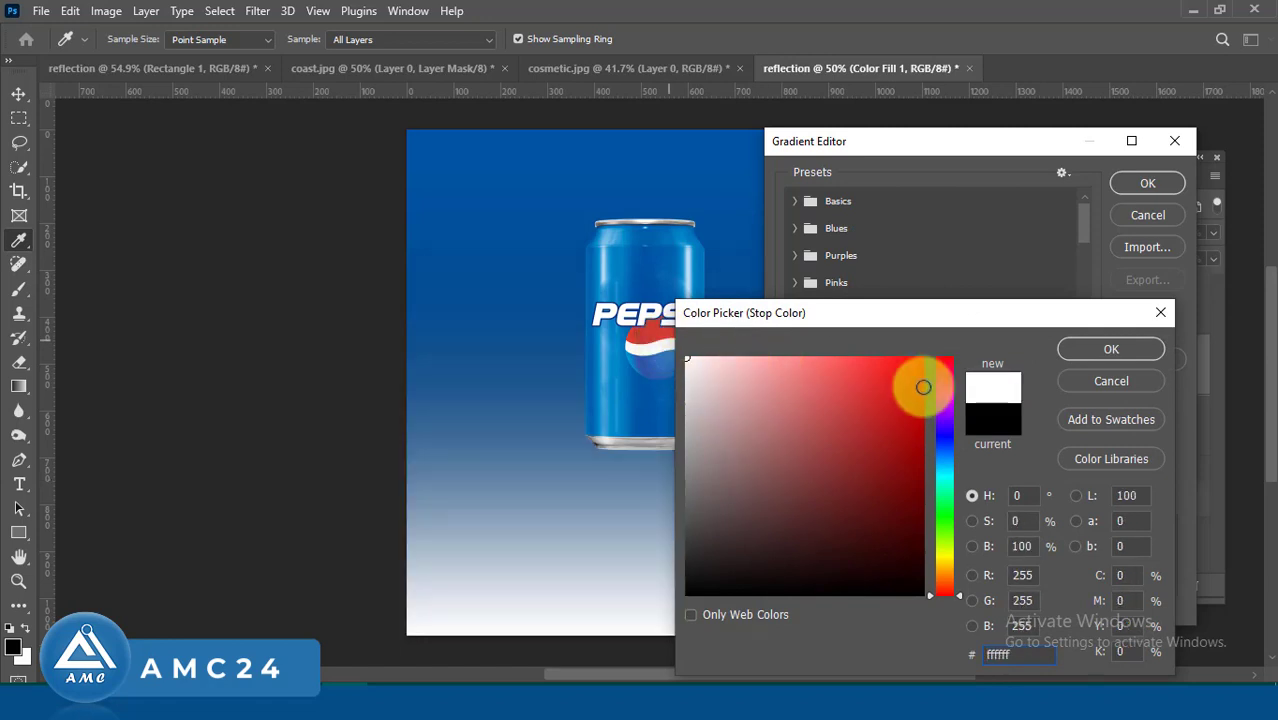
click(1102, 349)
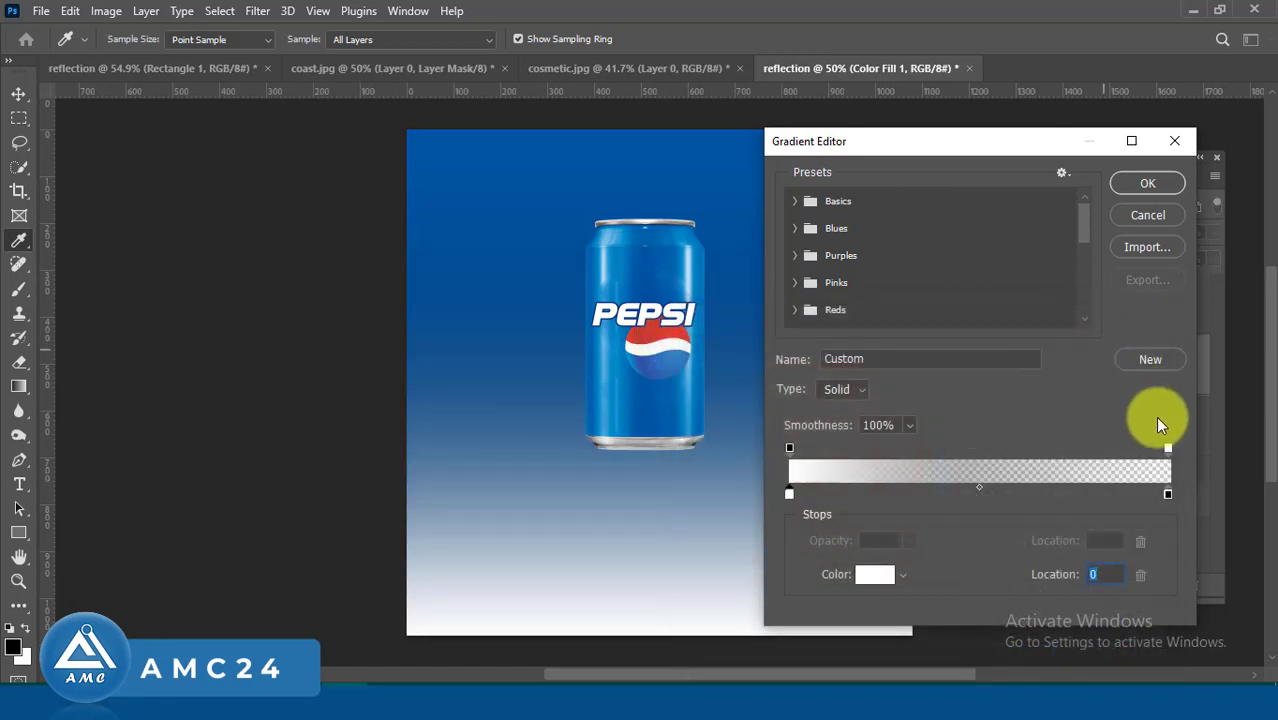
click(1166, 493)
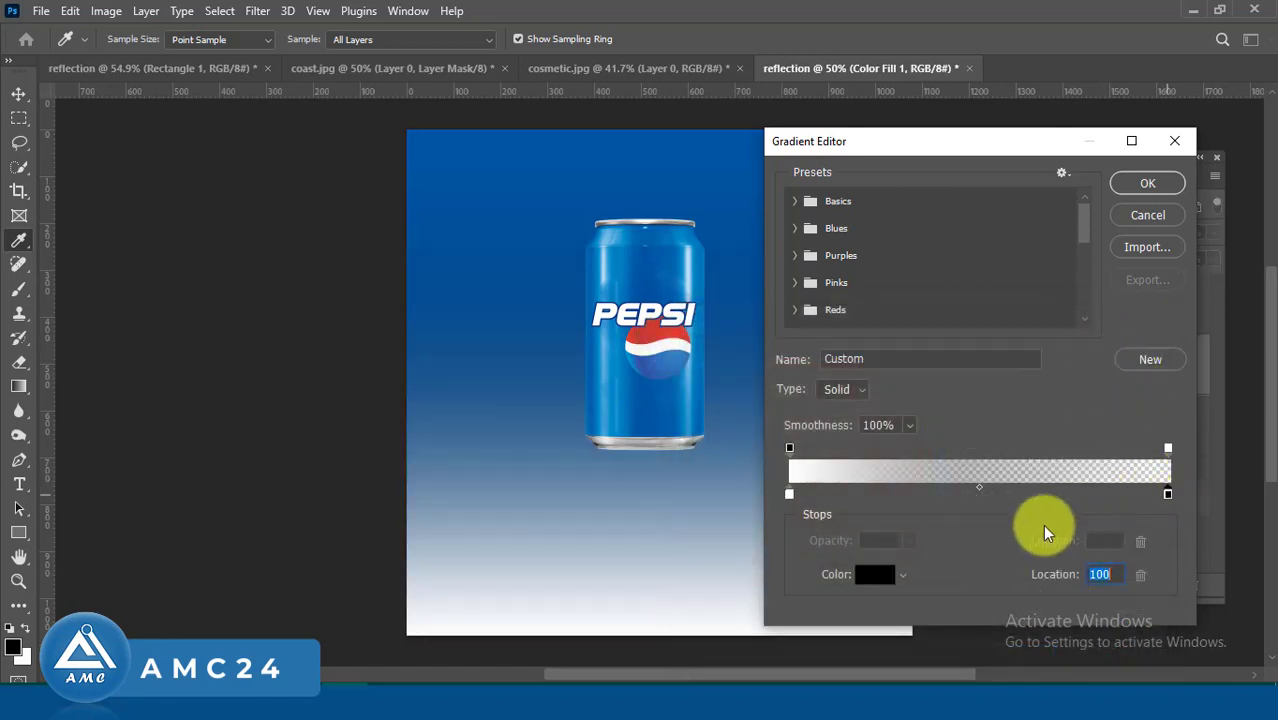
click(880, 574)
drag(733, 453, 767, 358)
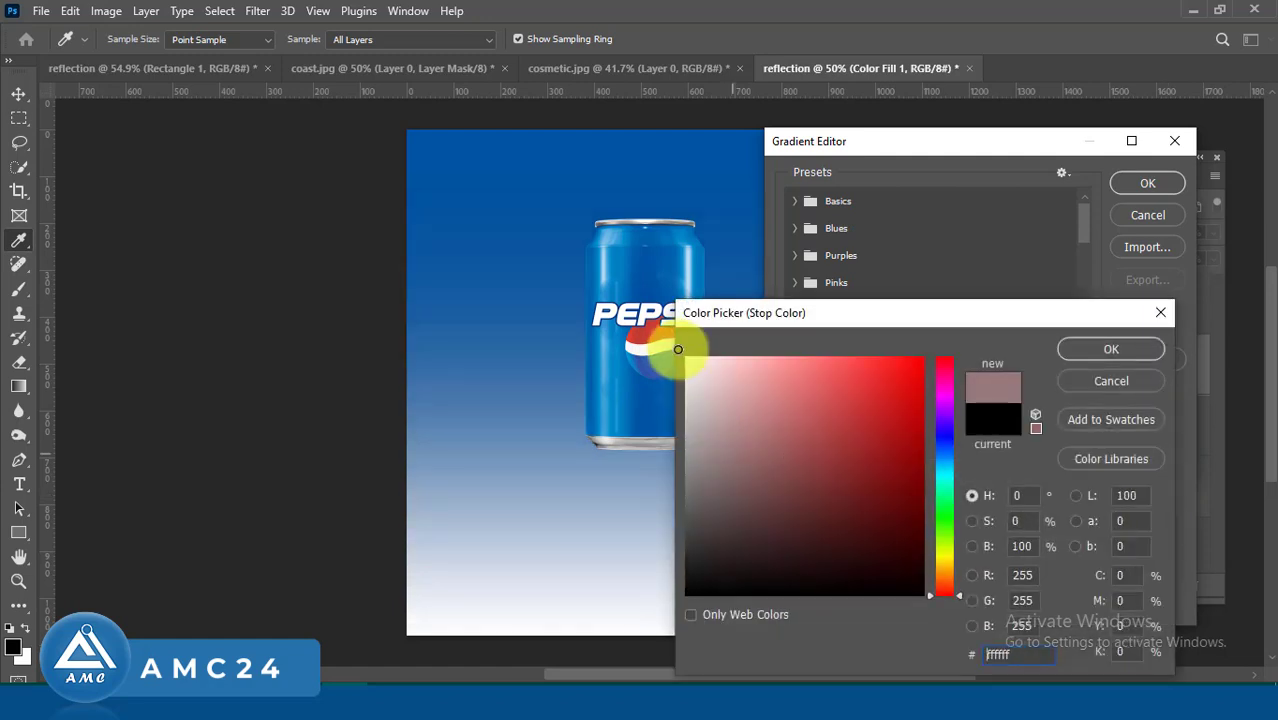
click(1086, 350)
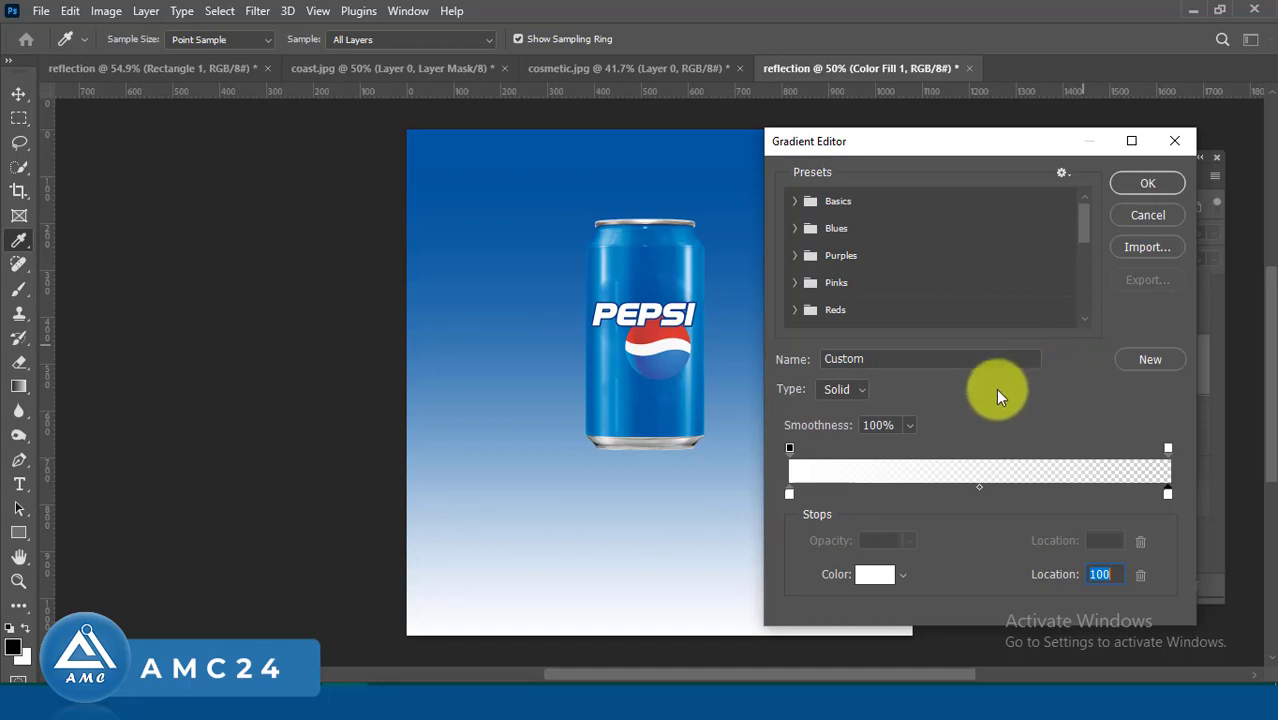
Step: Set the right opacity stop to 0% and accept the white-to-transparent gradient
click(1167, 448)
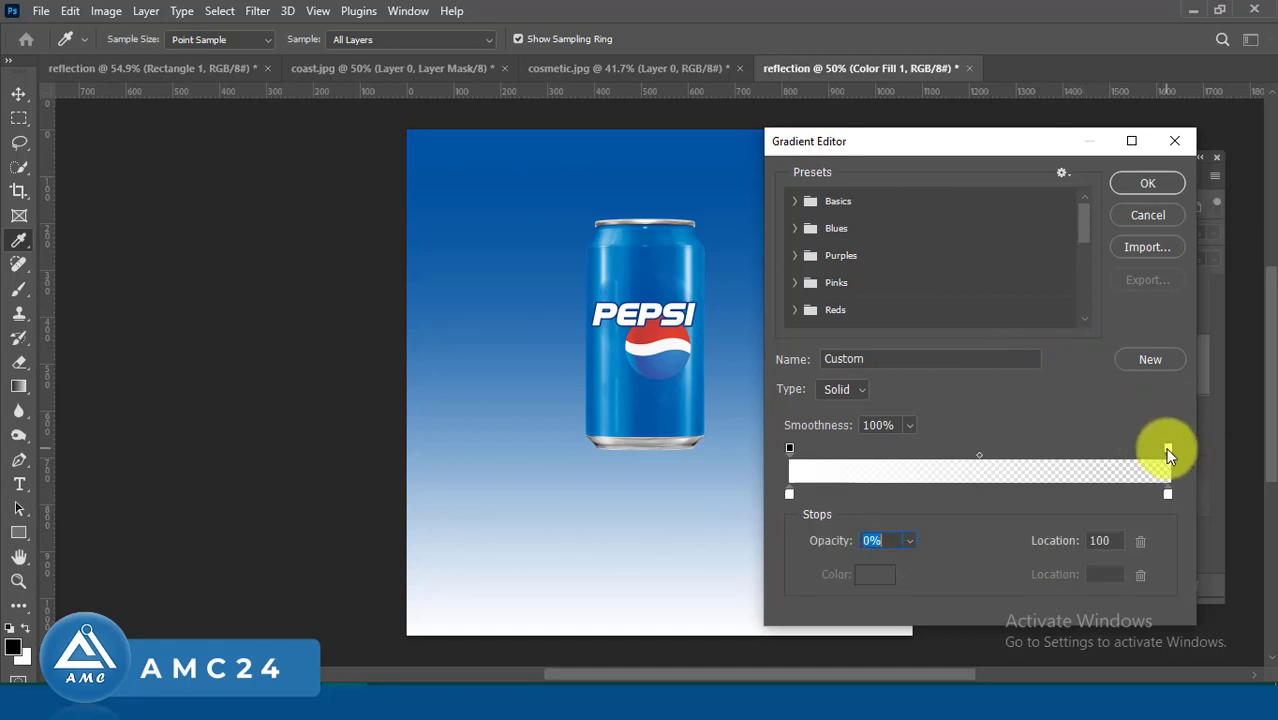
click(906, 541)
mouse_move(909, 560)
mouse_down()
mouse_move(1003, 573)
mouse_move(820, 565)
mouse_up()
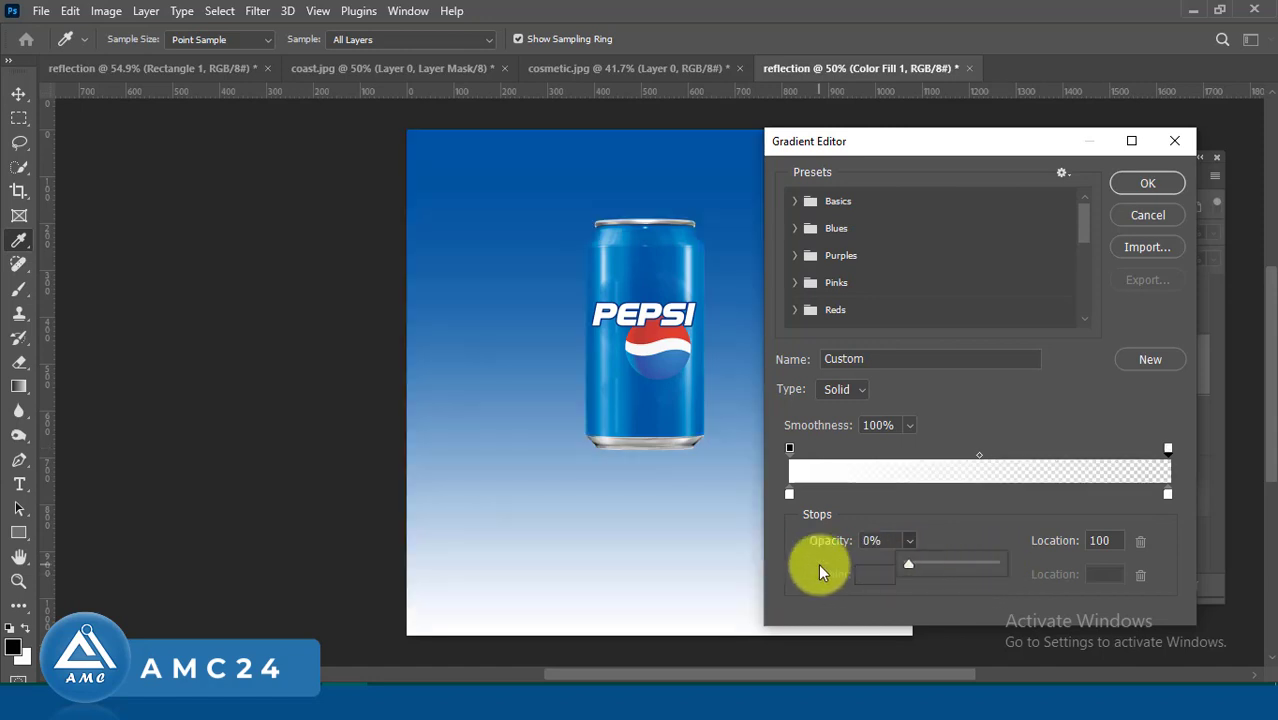
click(1128, 187)
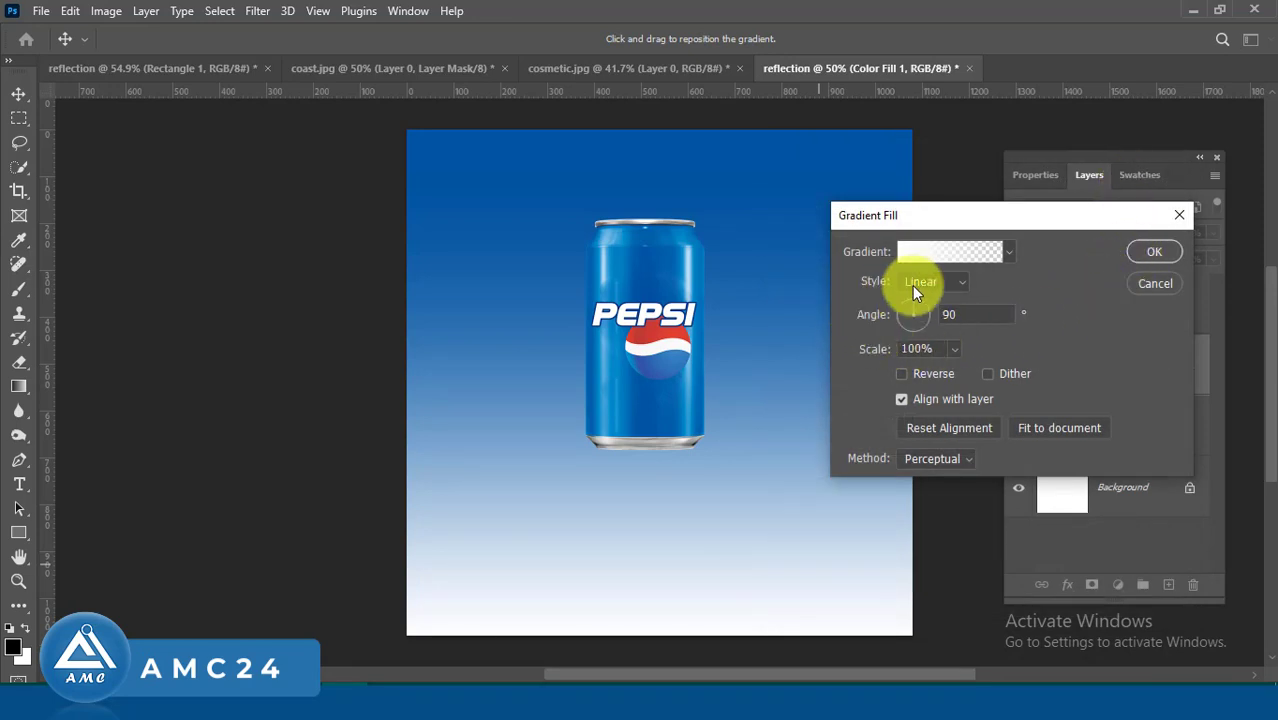
Step: Set the gradient to 90° angle, Radial style and 136% scale
double_click(964, 313)
text(90)
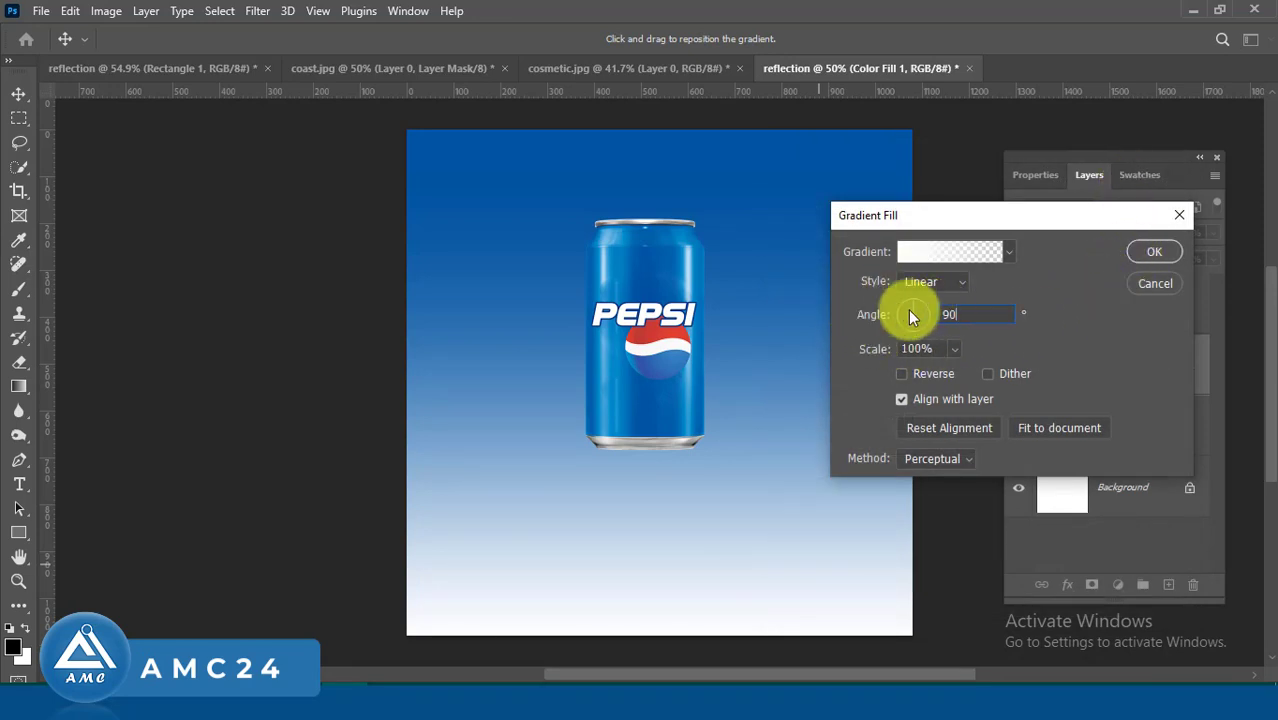
click(958, 282)
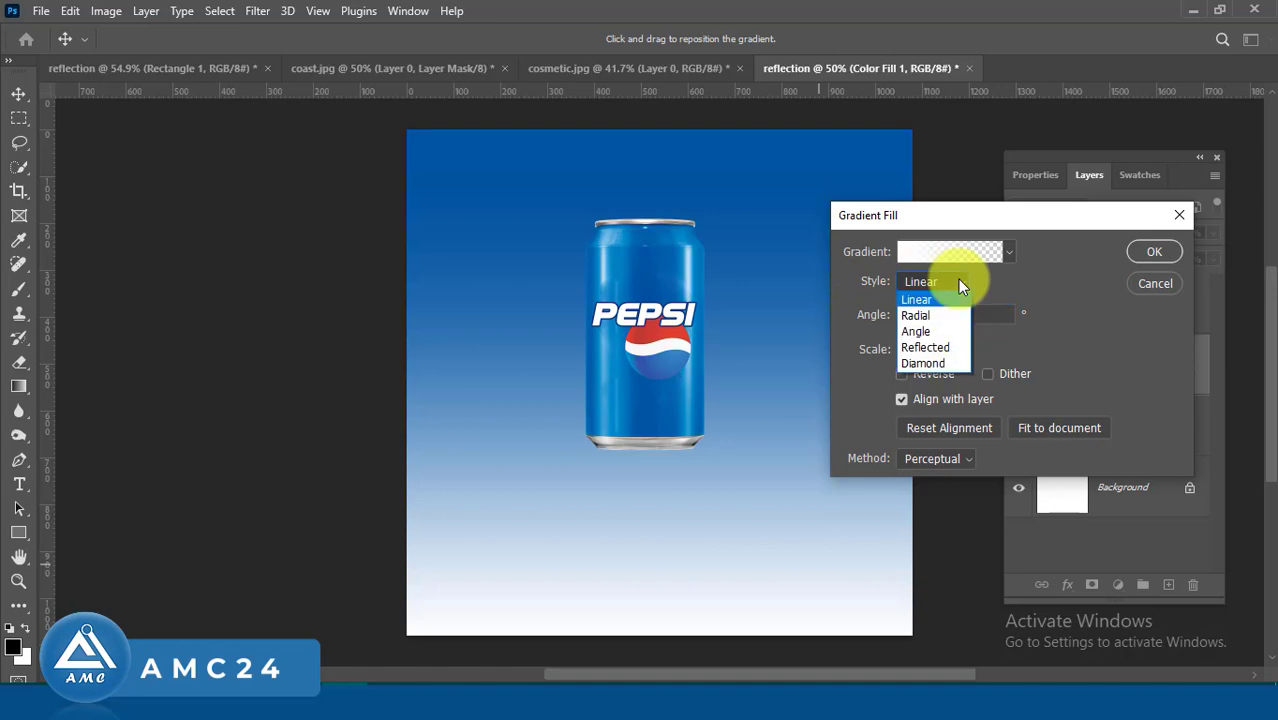
click(925, 315)
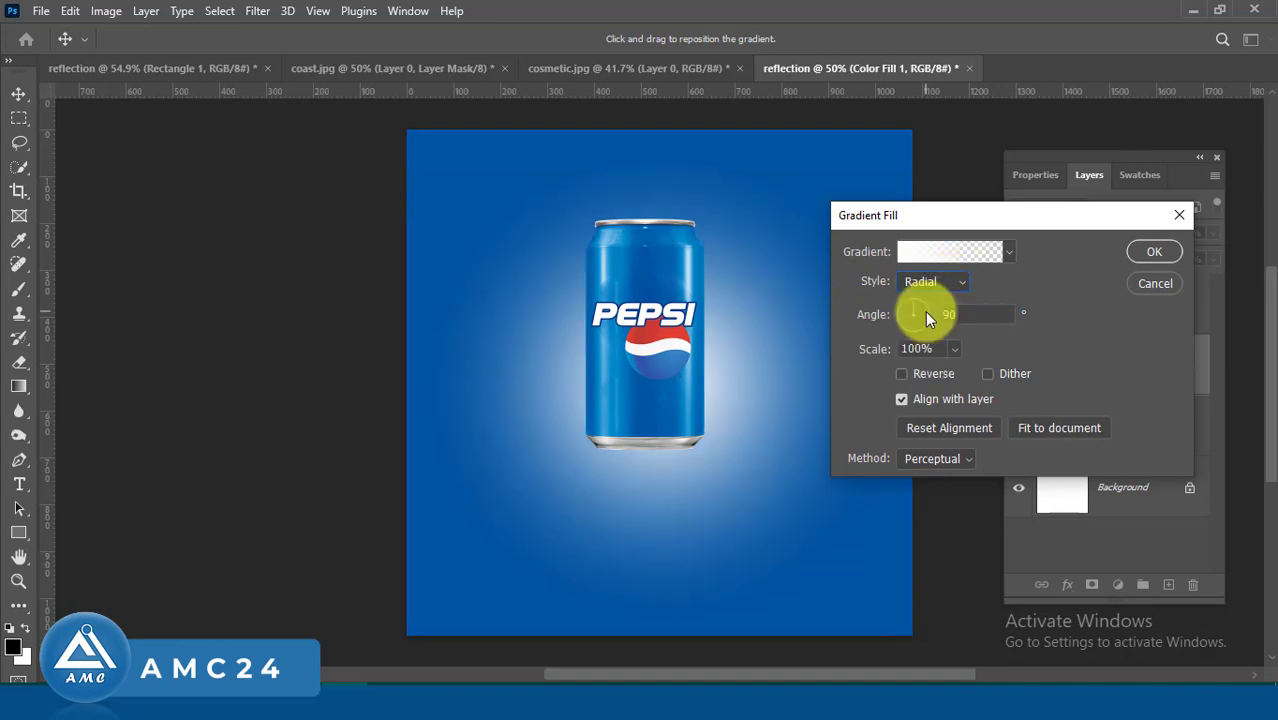
click(955, 350)
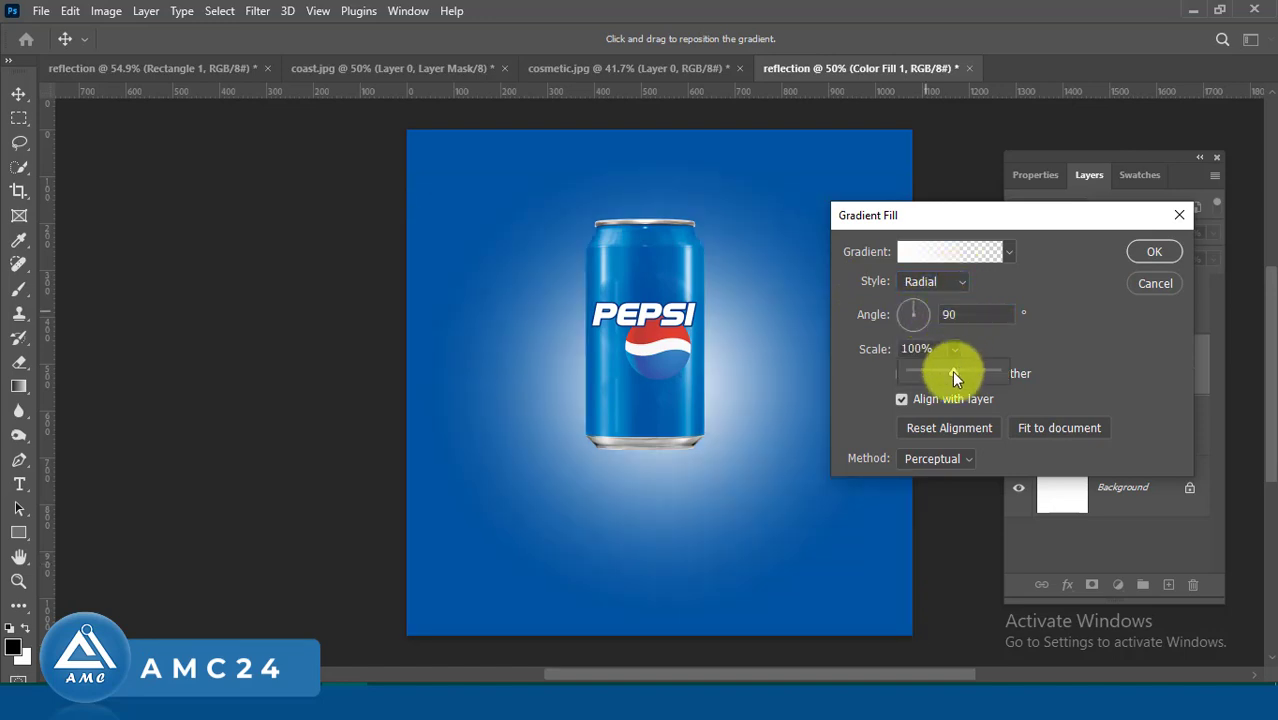
mouse_move(953, 373)
mouse_down()
mouse_move(968, 371)
mouse_move(937, 370)
mouse_move(959, 375)
mouse_up()
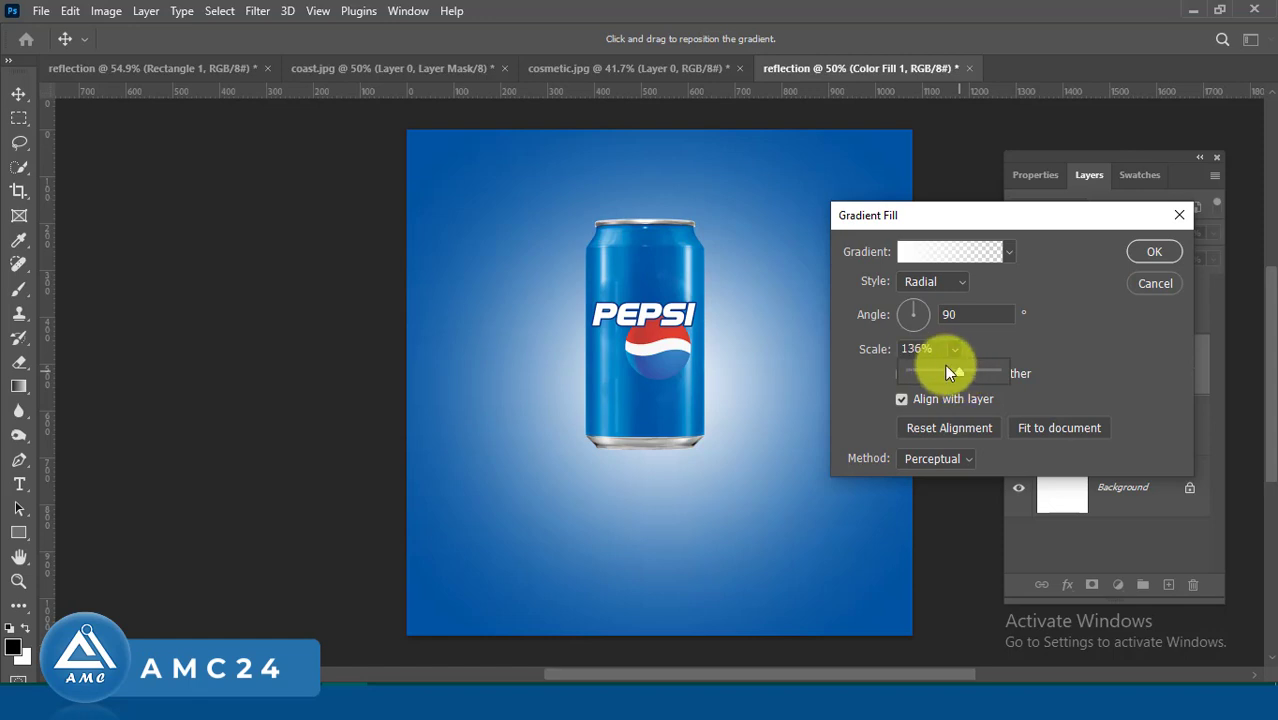
click(932, 349)
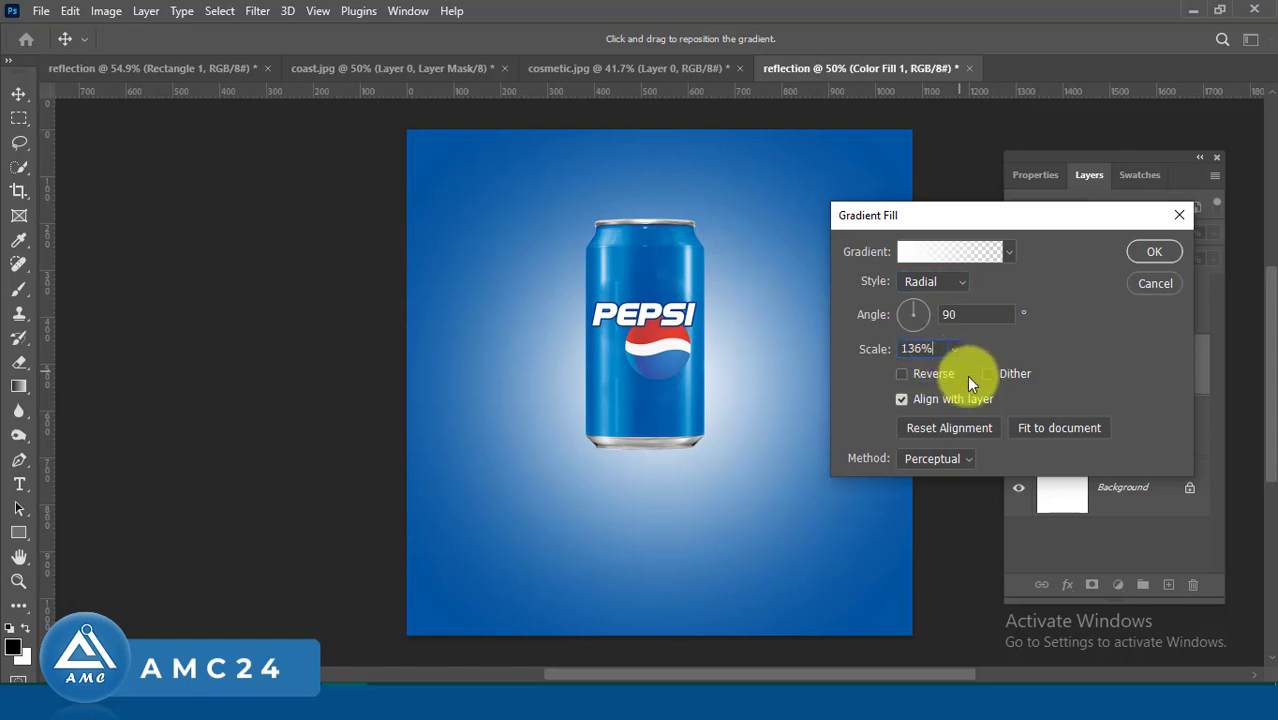
Step: Commit the glow as Gradient Fill 1 at 50% opacity, then select the pepsi layer
click(1150, 252)
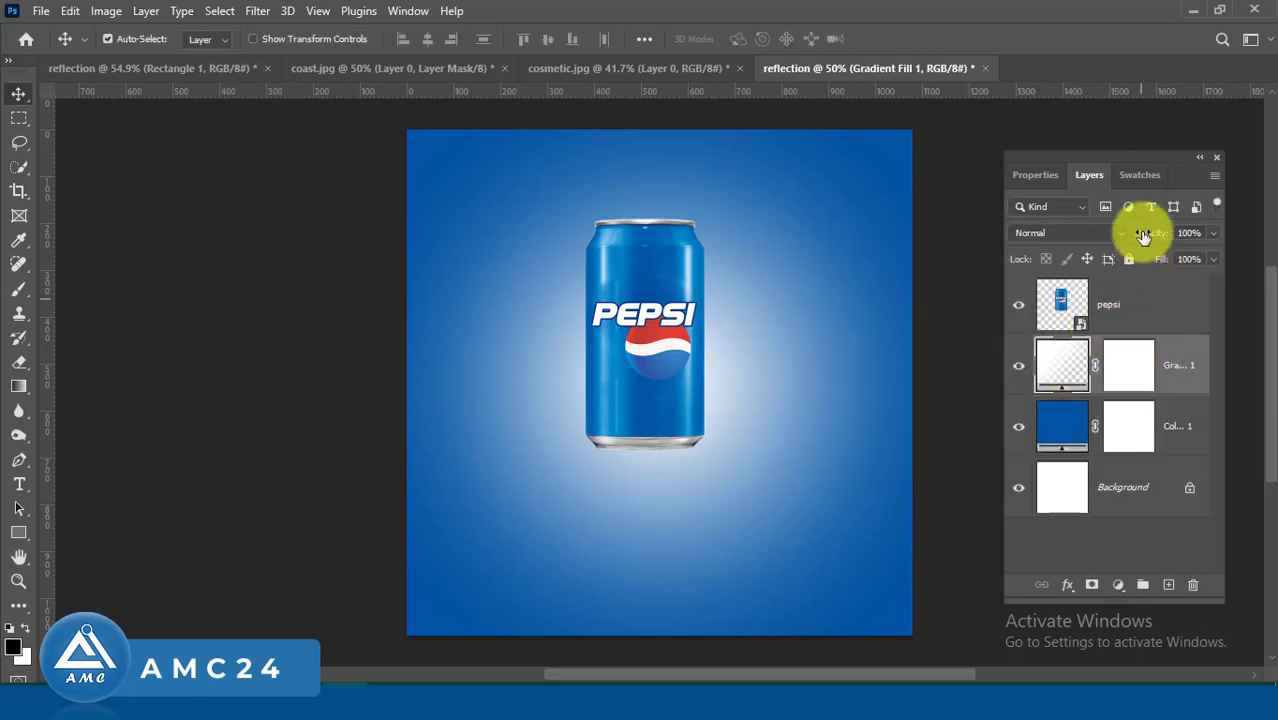
click(1211, 233)
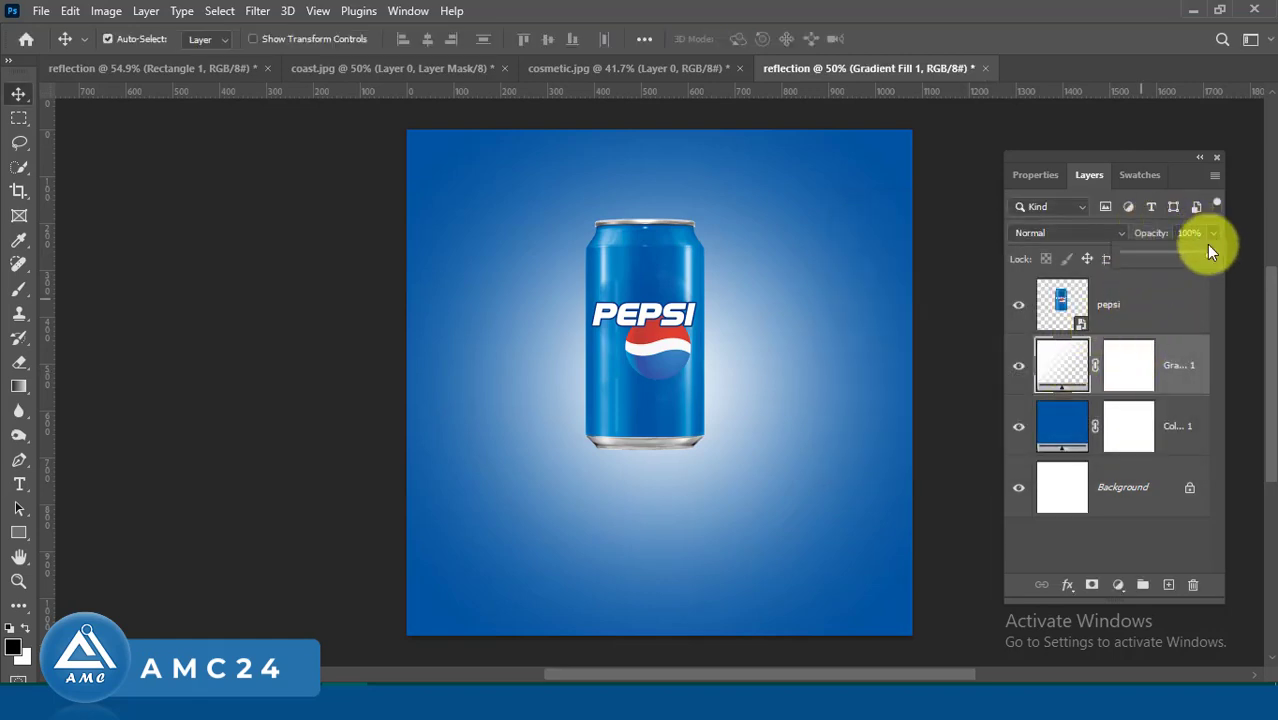
click(1172, 256)
drag(1175, 258, 1177, 258)
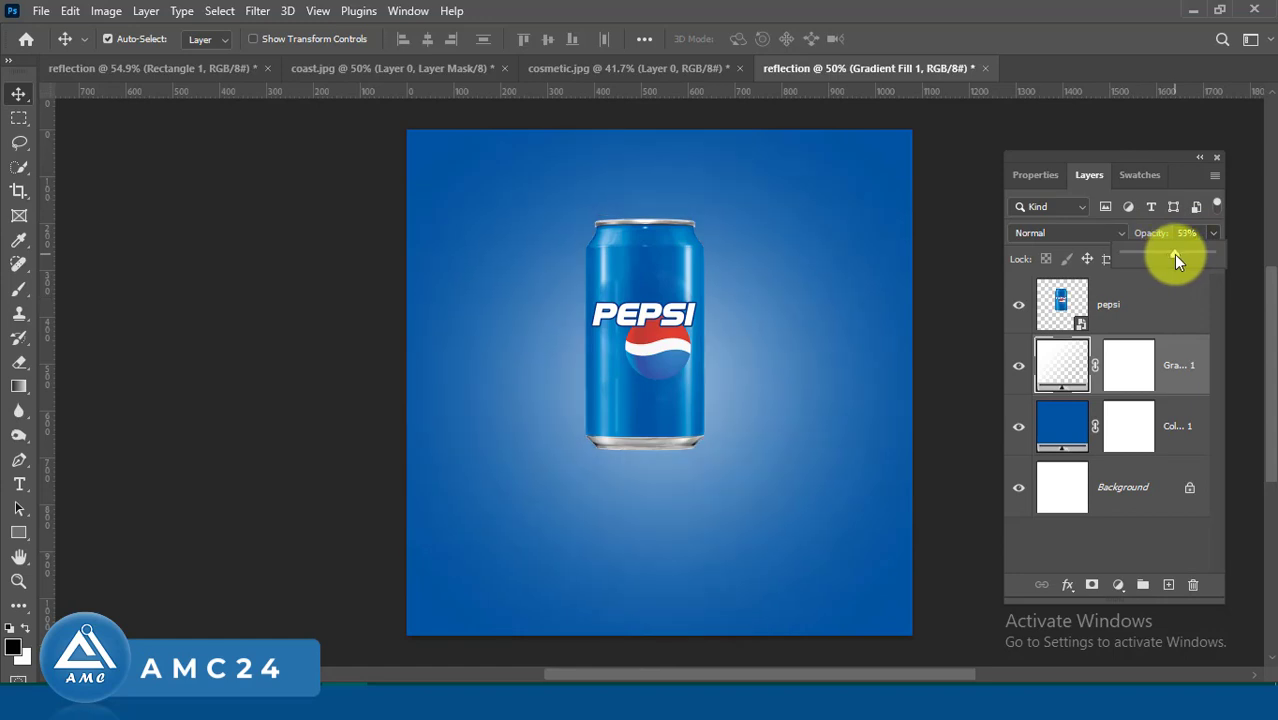
drag(1172, 260, 1165, 258)
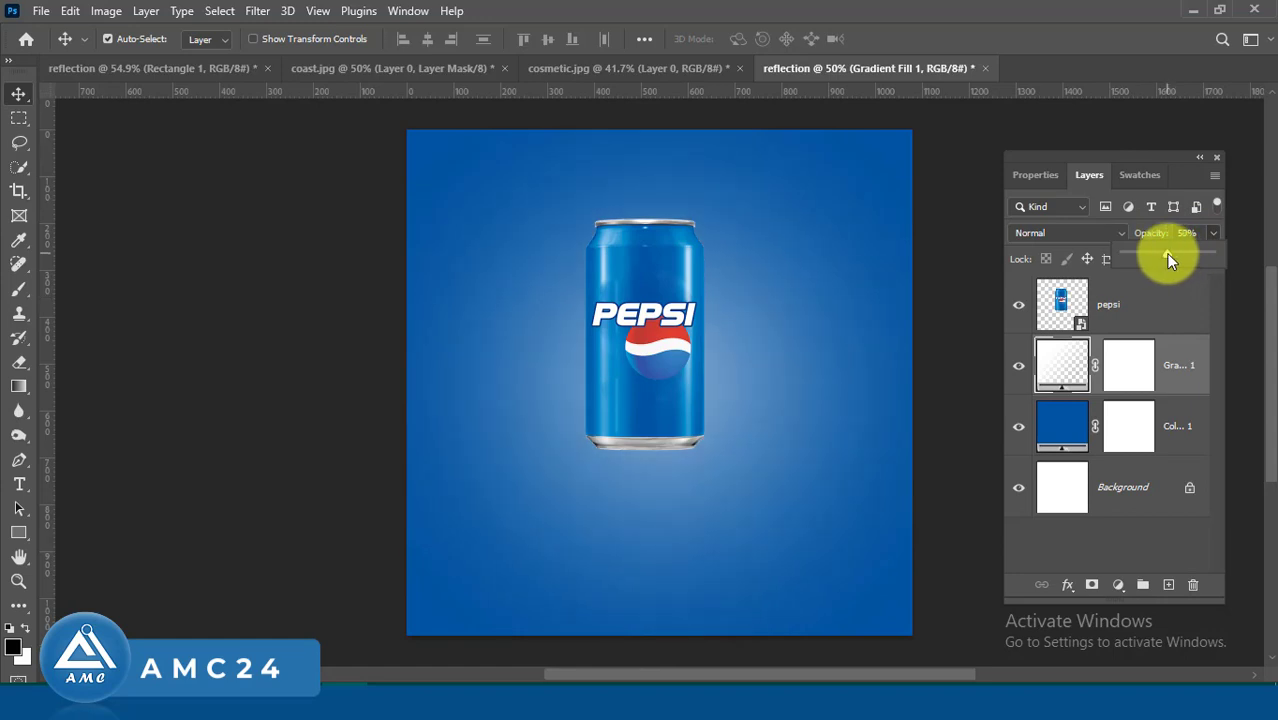
click(1130, 308)
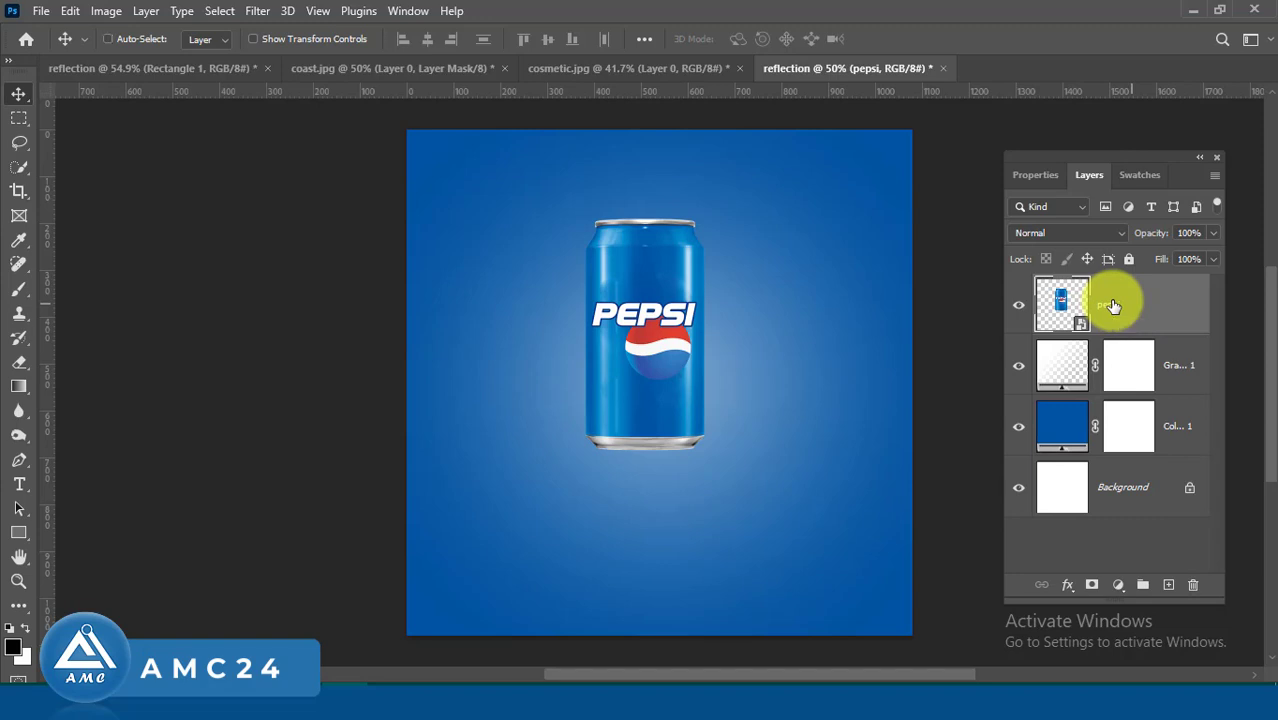
Step: Duplicate the pepsi layer and give the original a 3.6 px Gaussian Blur
key(ctrl+j)
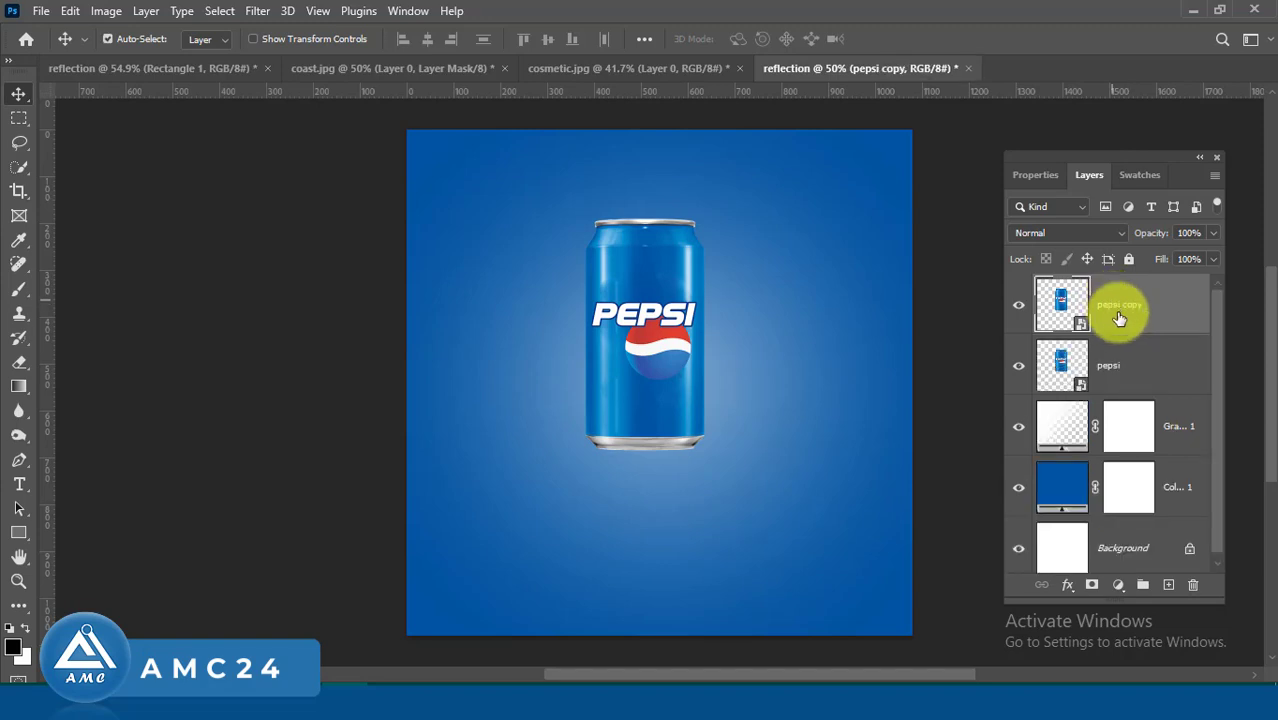
click(1131, 370)
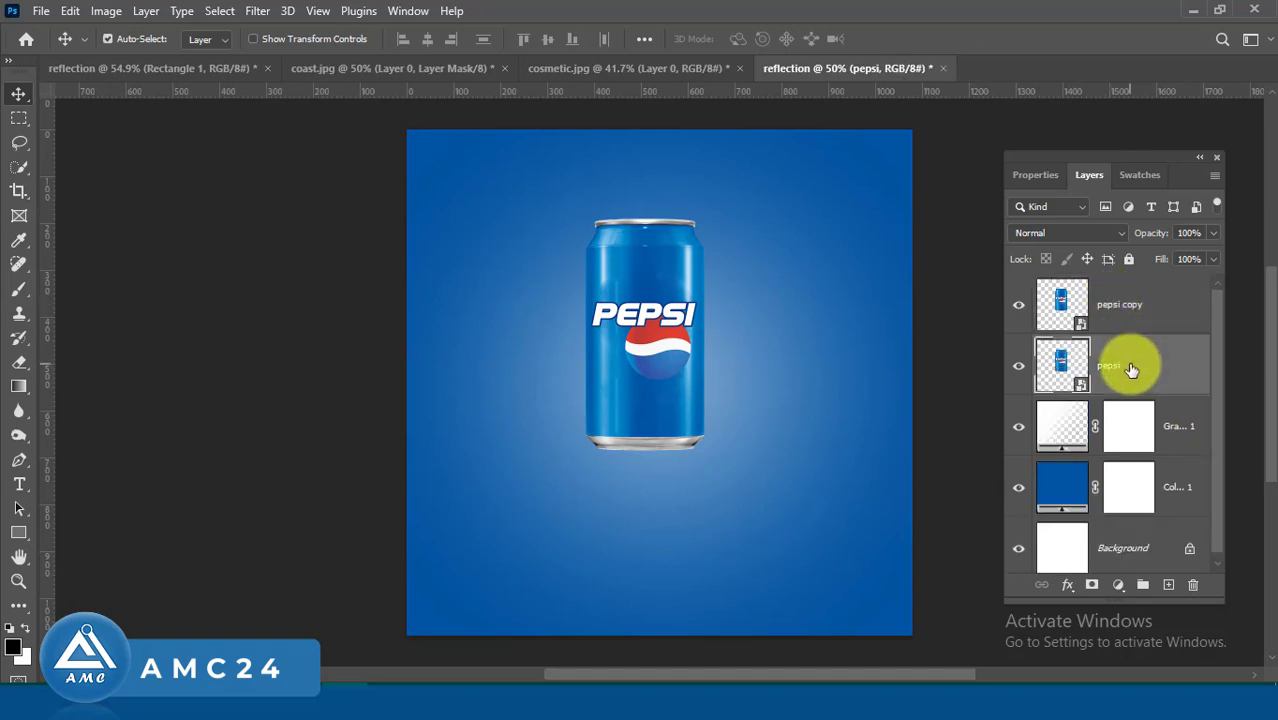
click(257, 11)
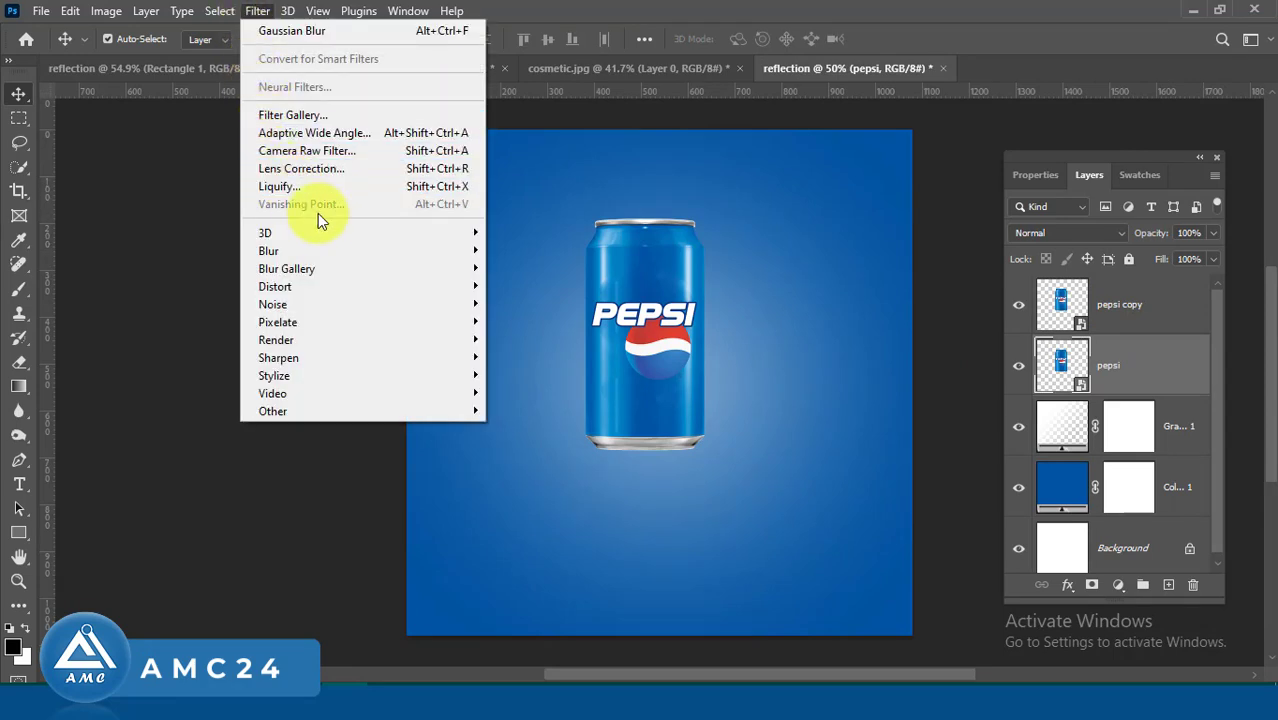
mouse_move(300, 251)
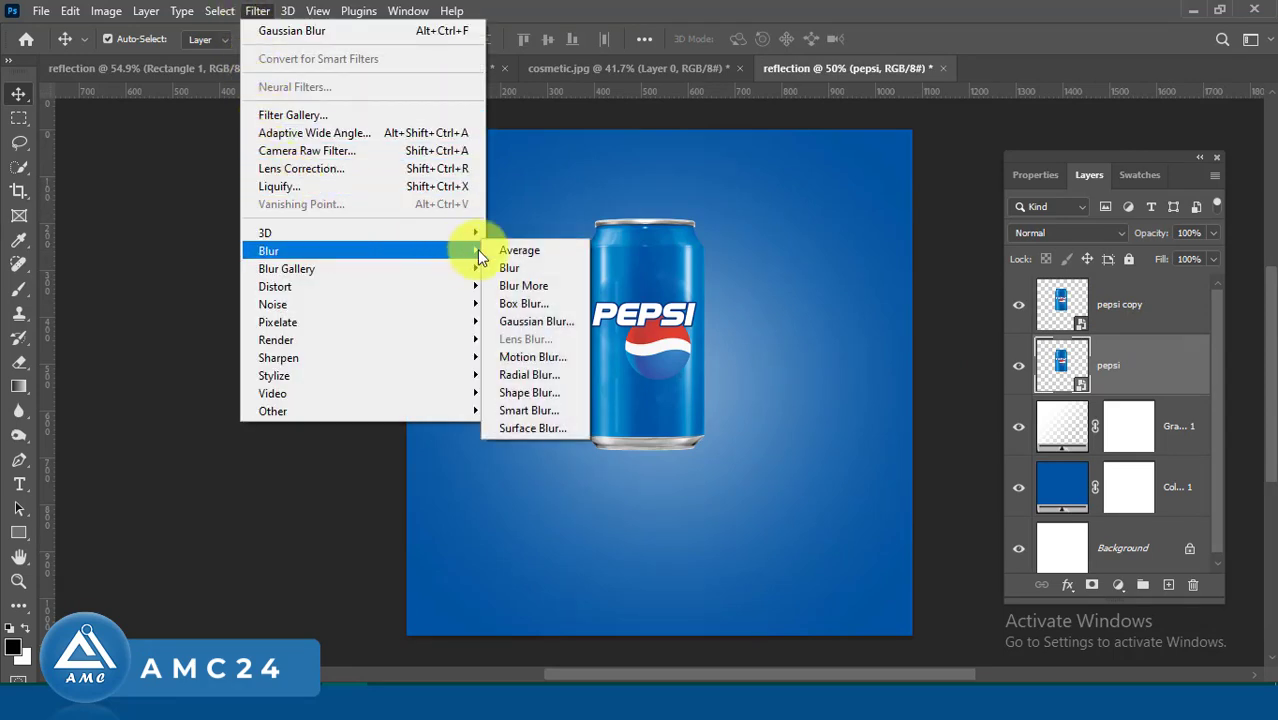
click(558, 321)
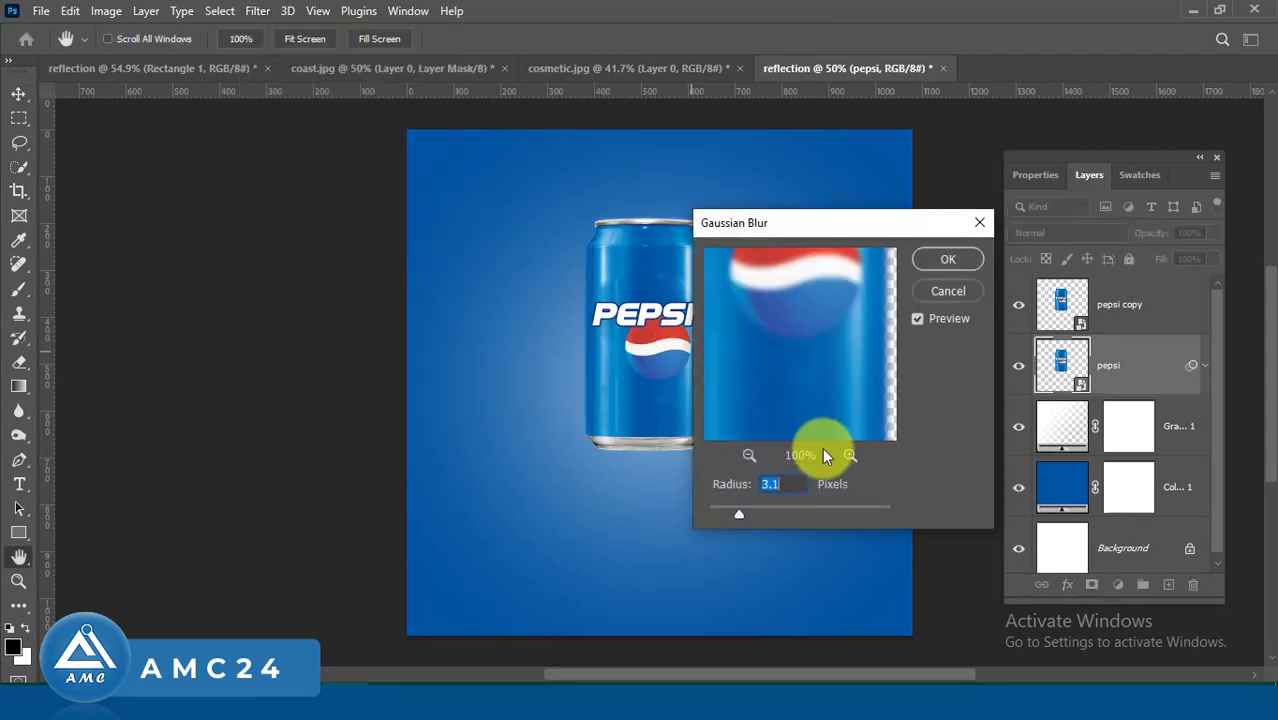
click(779, 485)
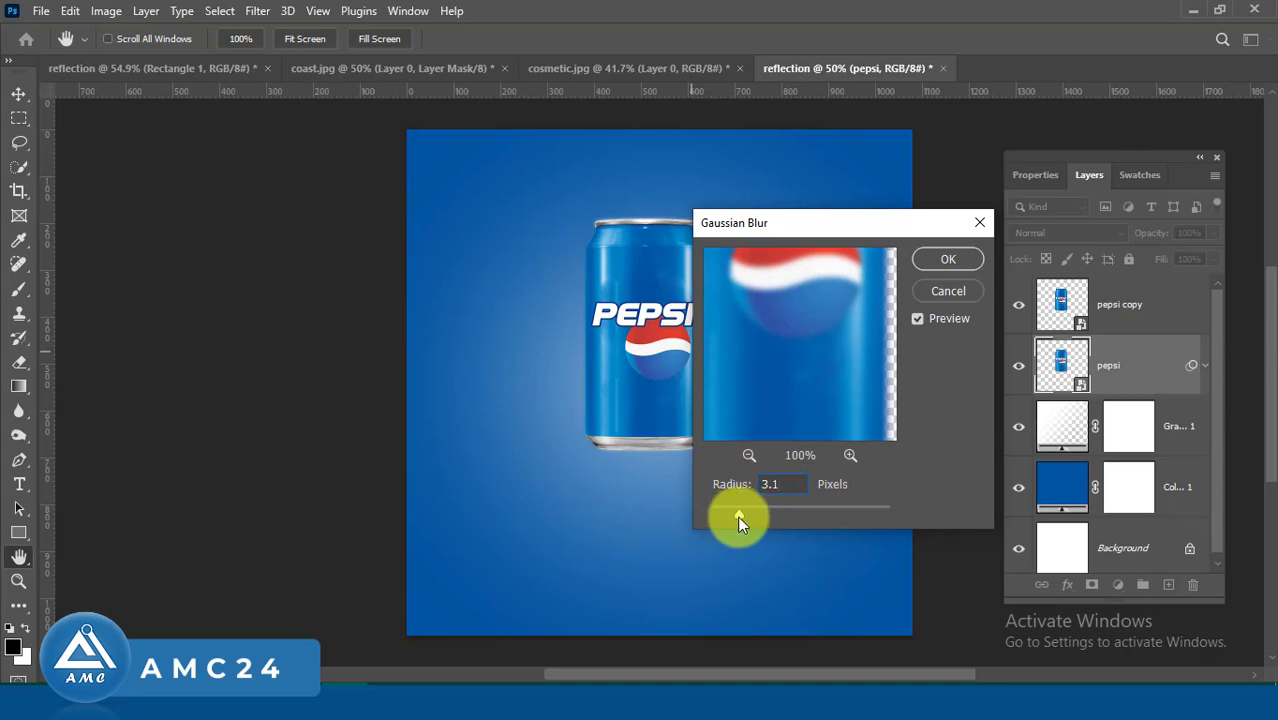
key(Down)
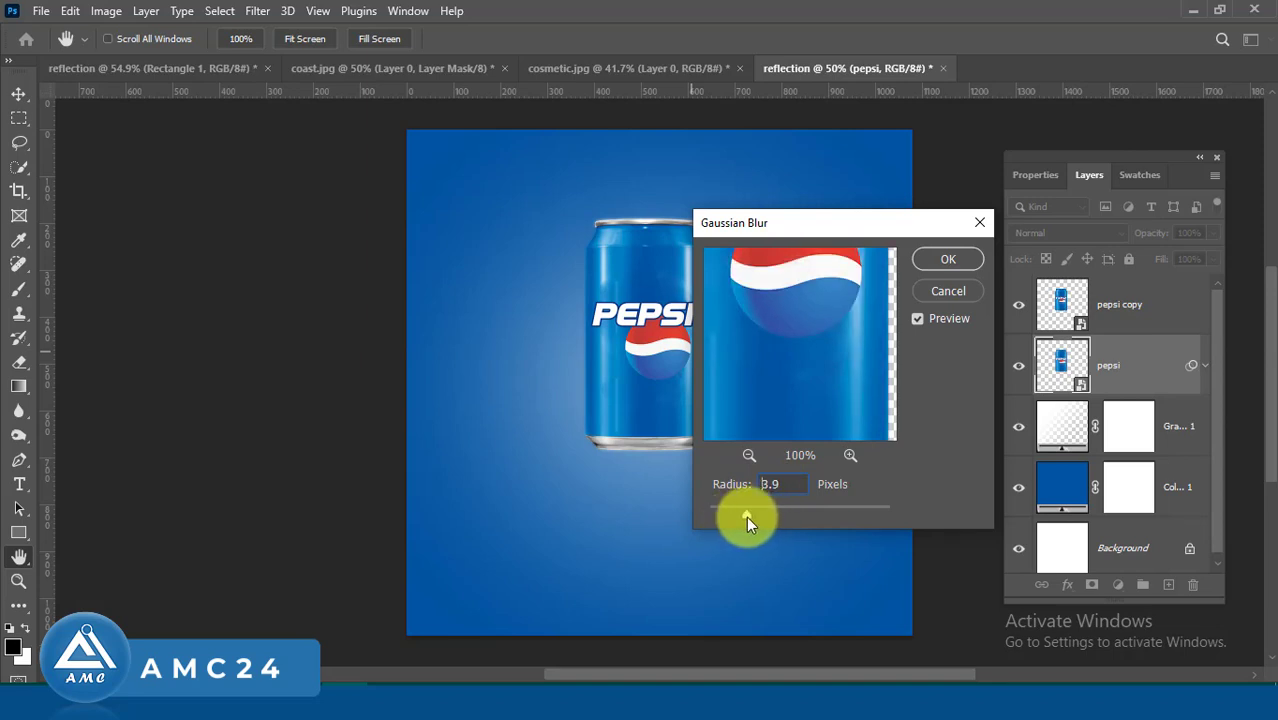
drag(746, 516, 743, 516)
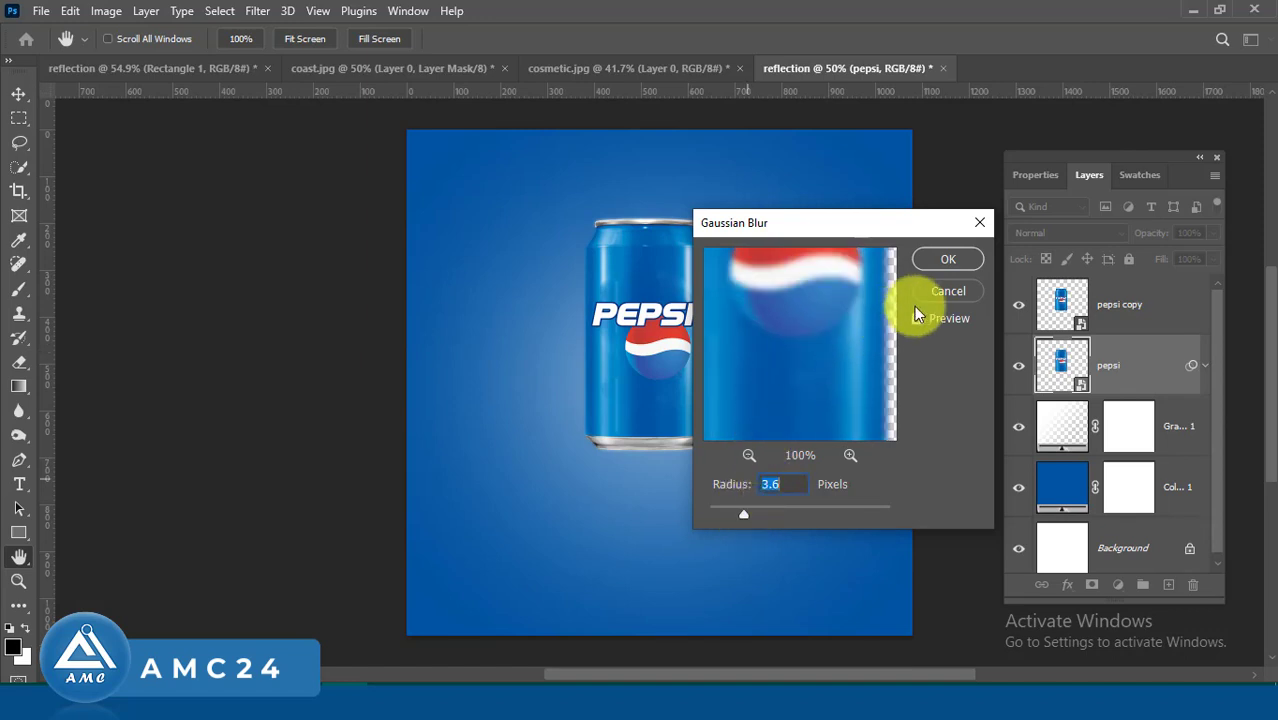
click(958, 258)
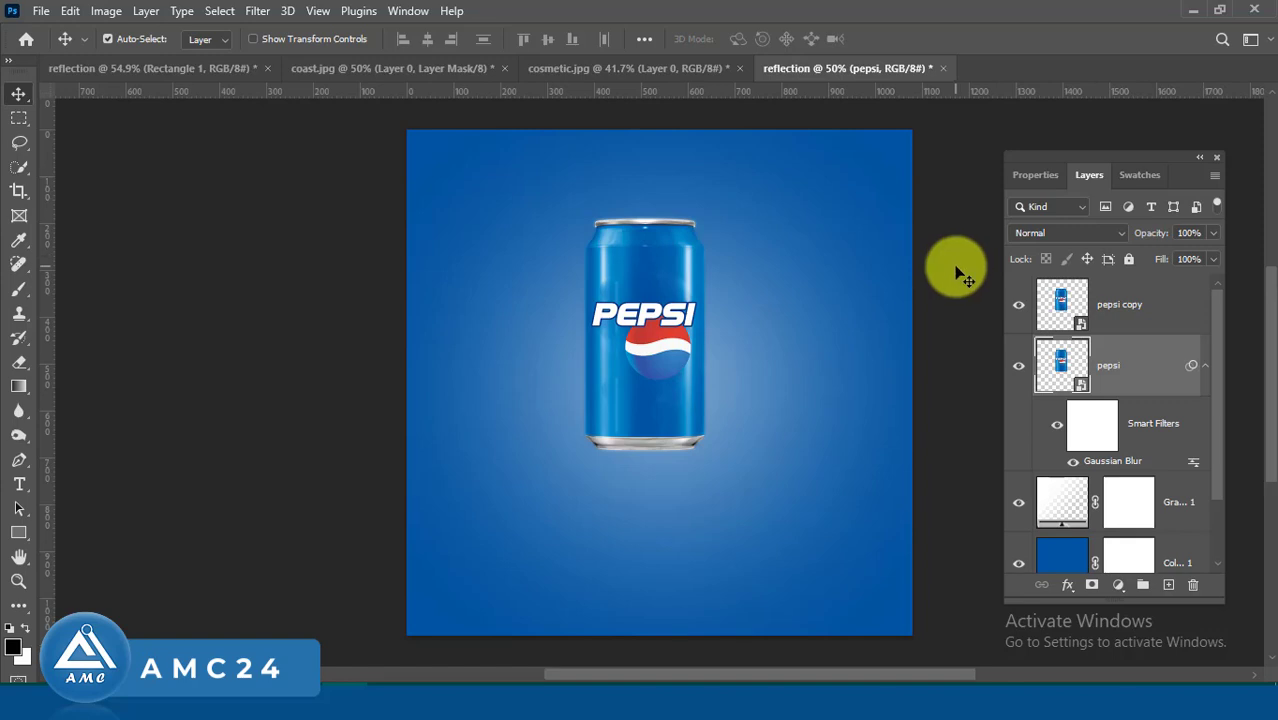
Step: Flip the blurred pepsi layer vertically and move it beneath the can's base
click(72, 12)
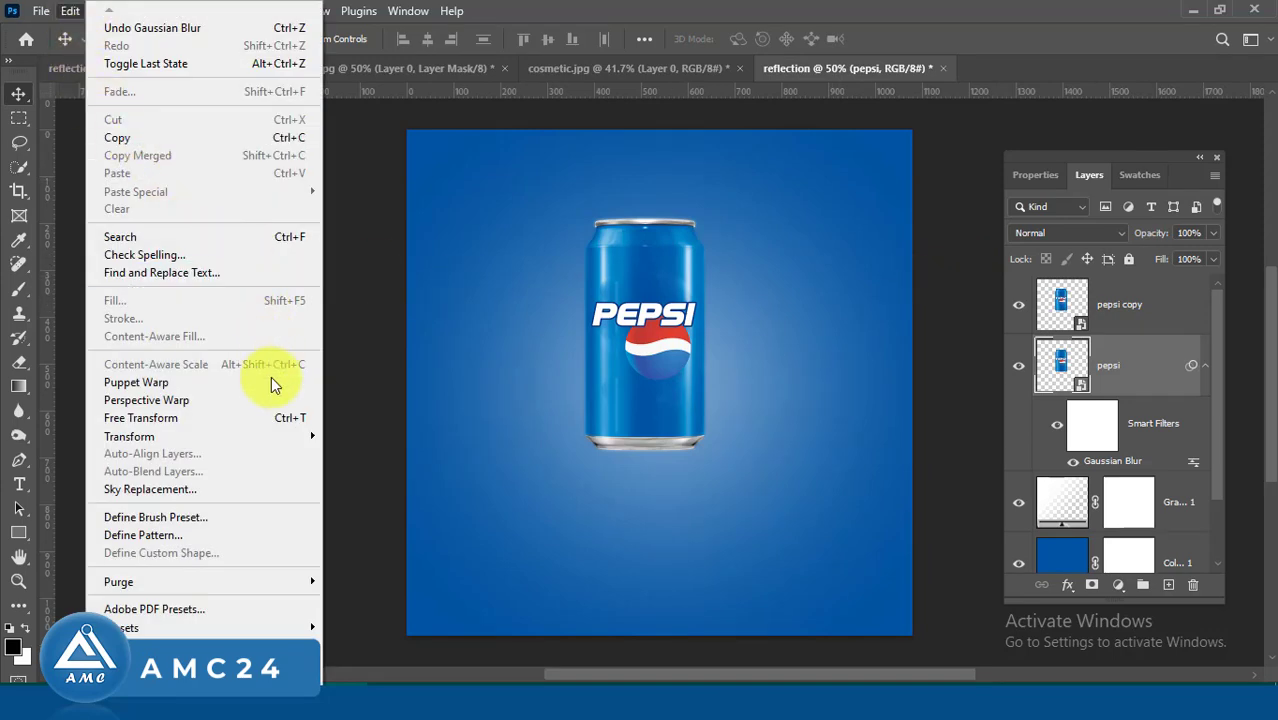
mouse_move(200, 436)
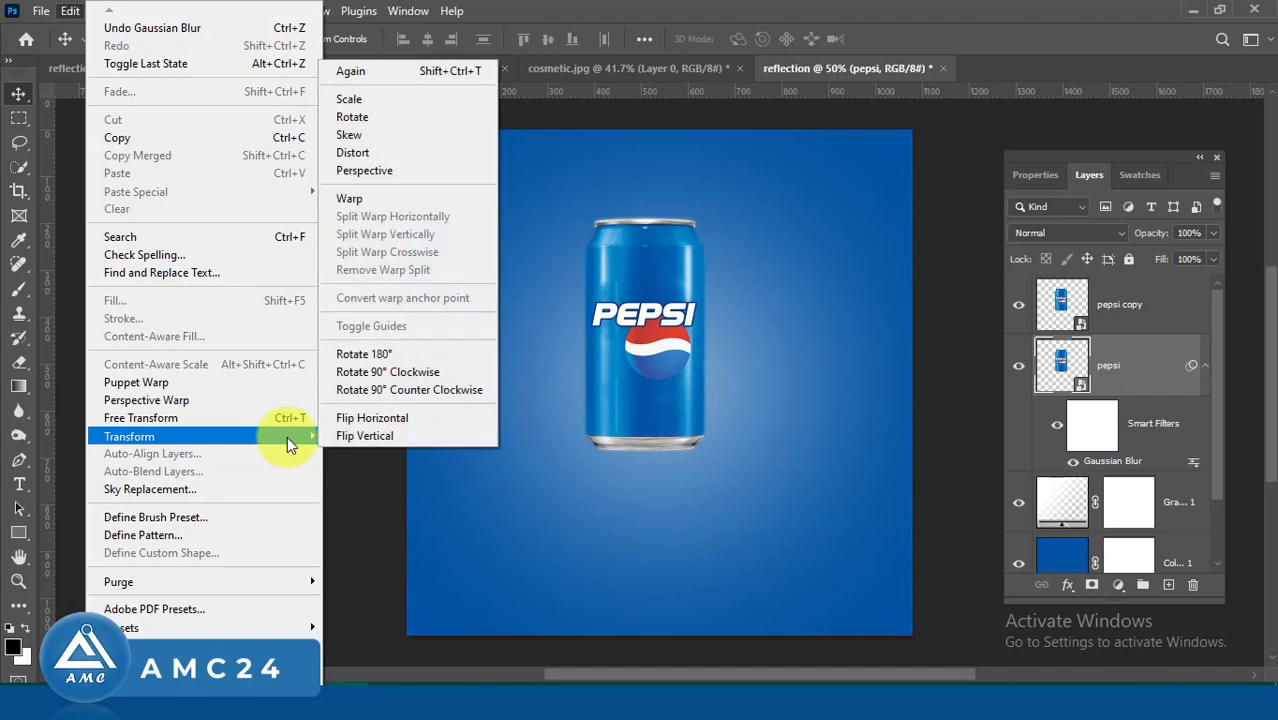
click(396, 430)
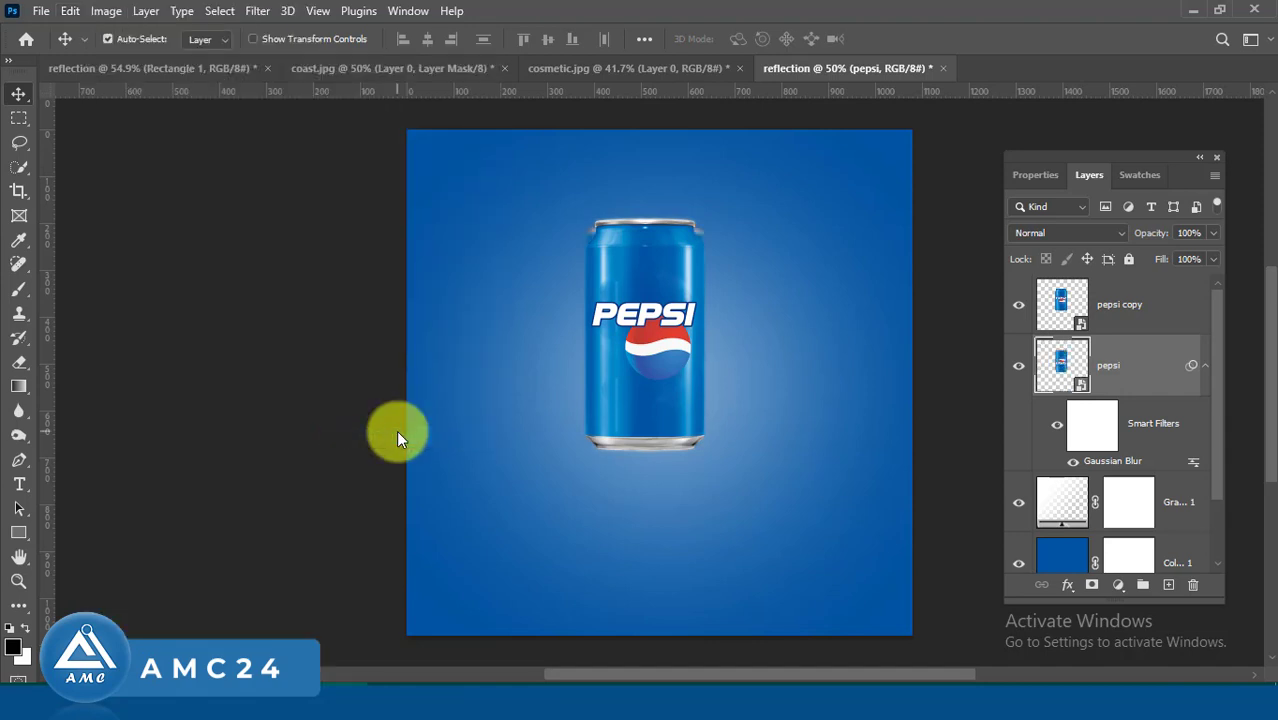
key(ctrl+t)
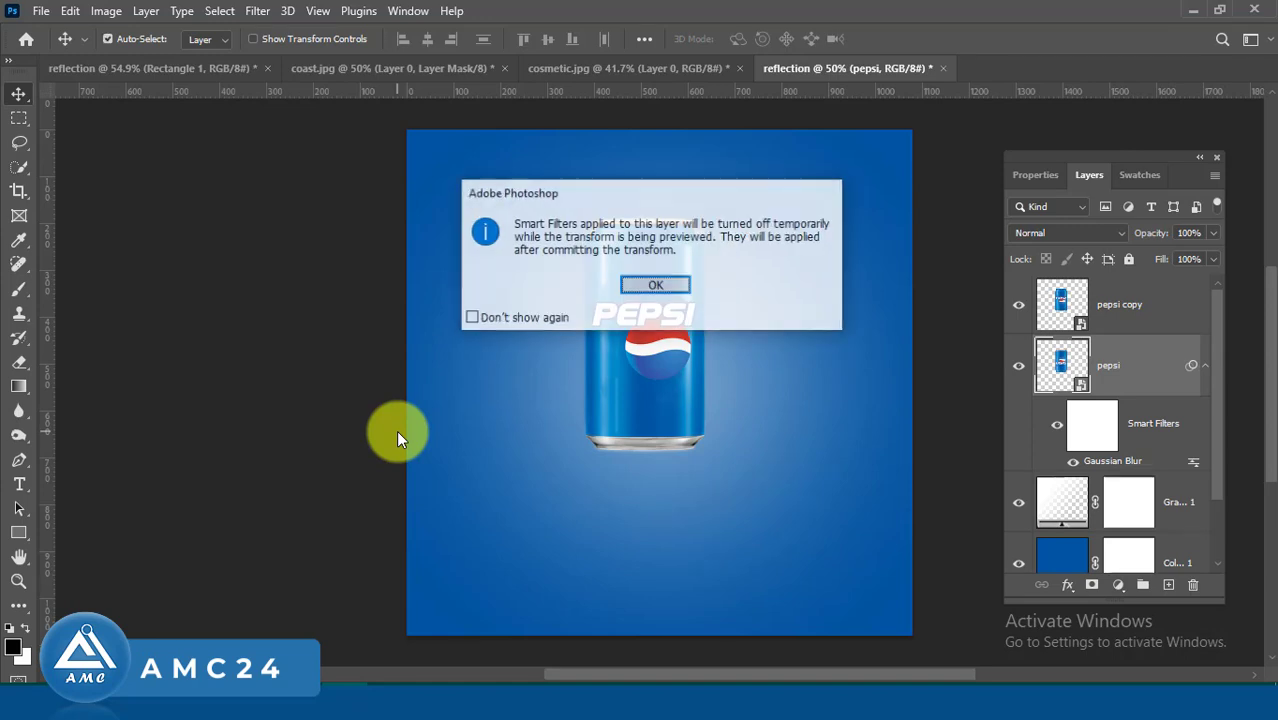
click(655, 287)
drag(663, 312, 675, 538)
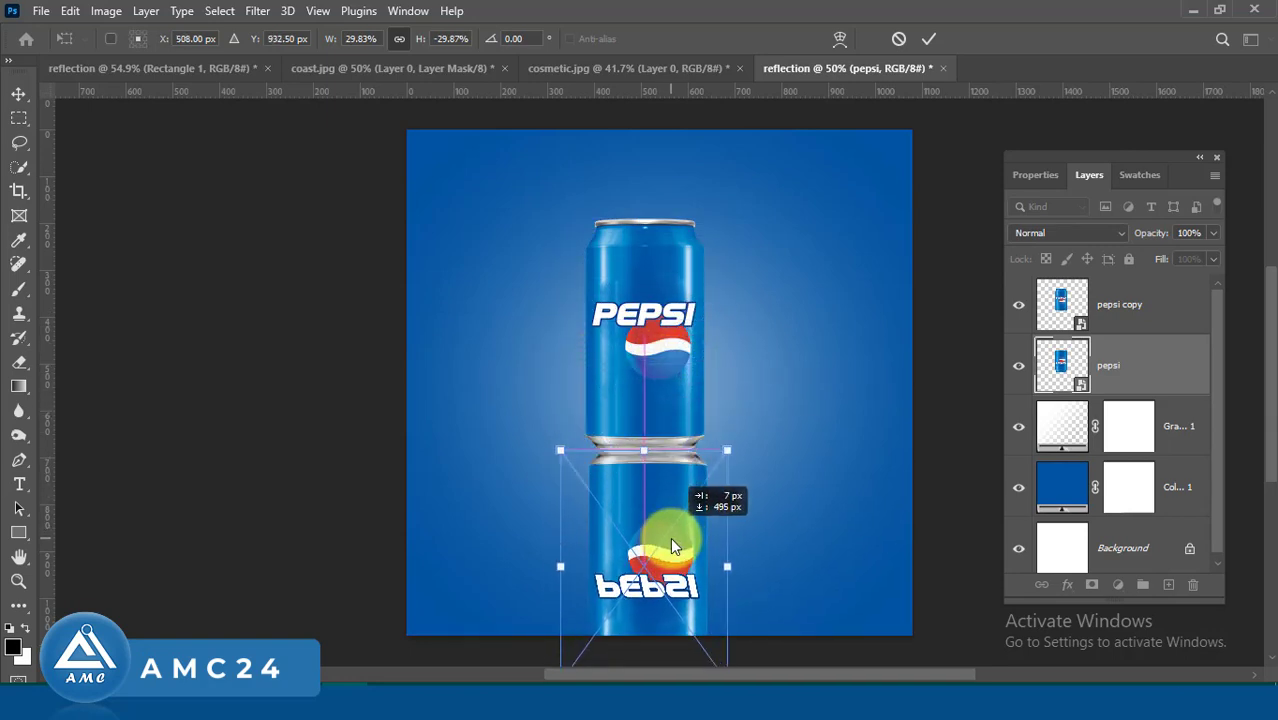
drag(675, 545, 670, 537)
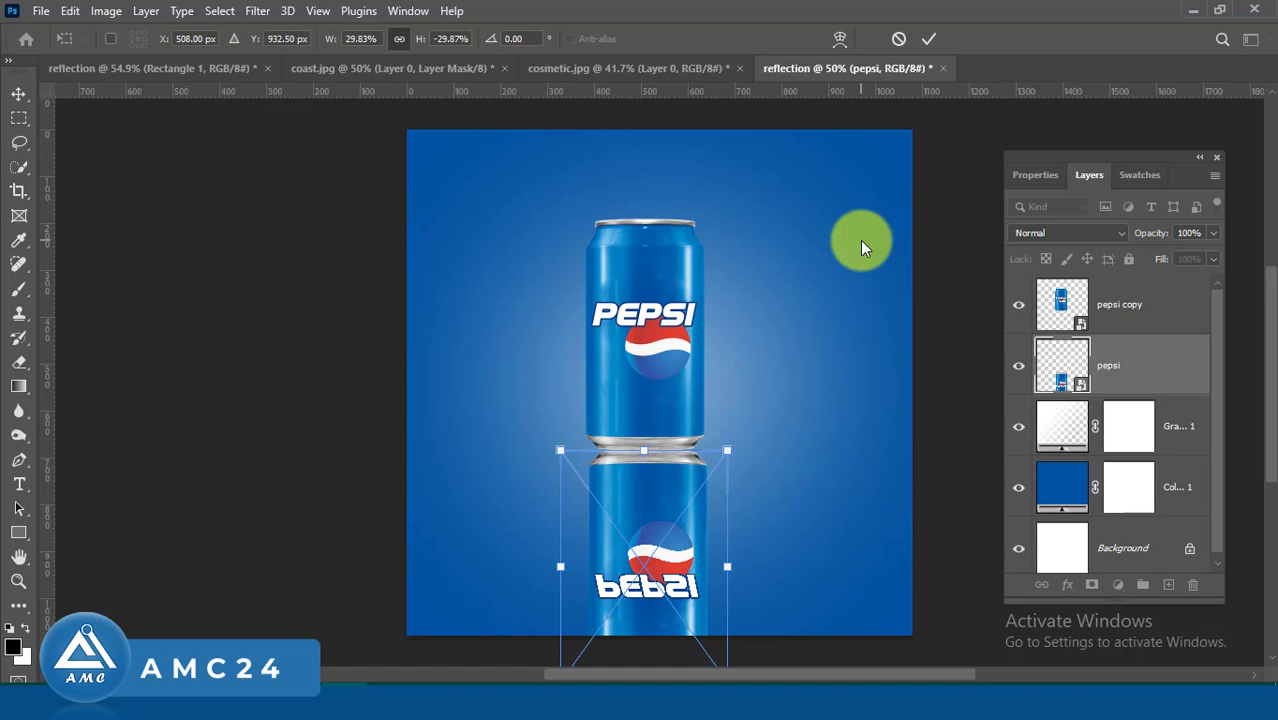
key(Return)
key(ctrl+f)
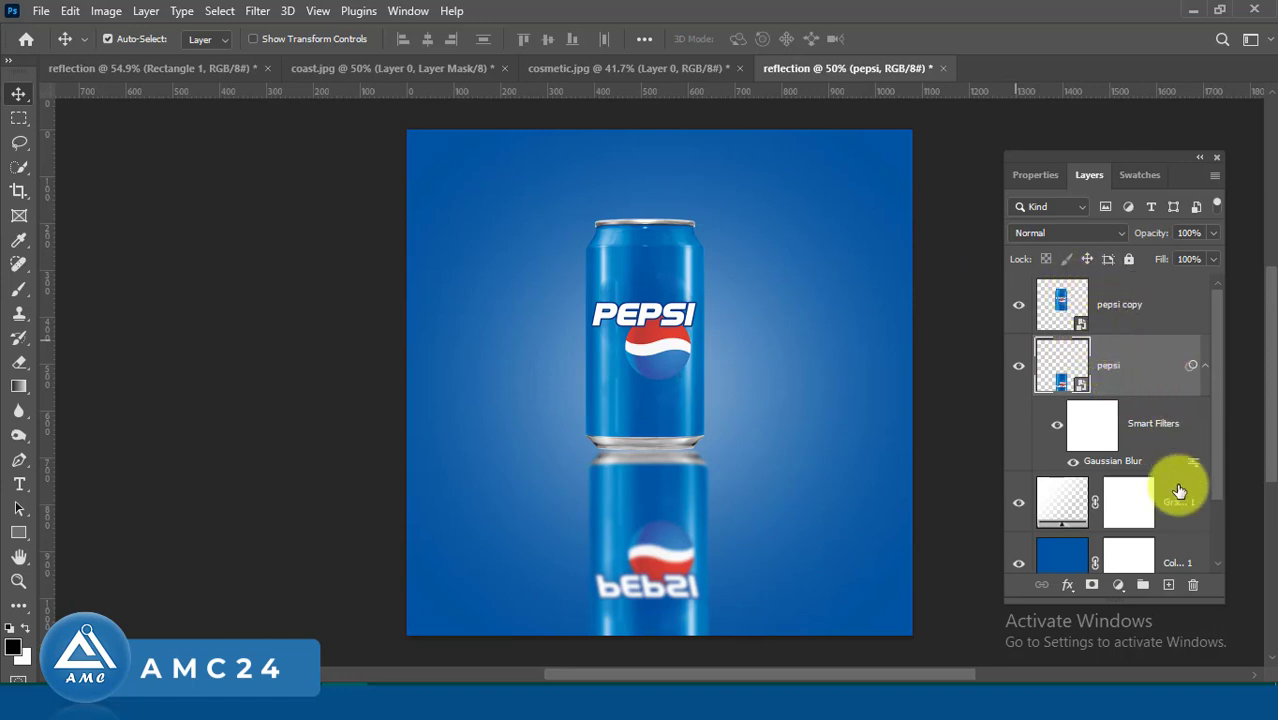
Step: Add a new layer and set up the Brush with a flattened soft round tip
click(1168, 586)
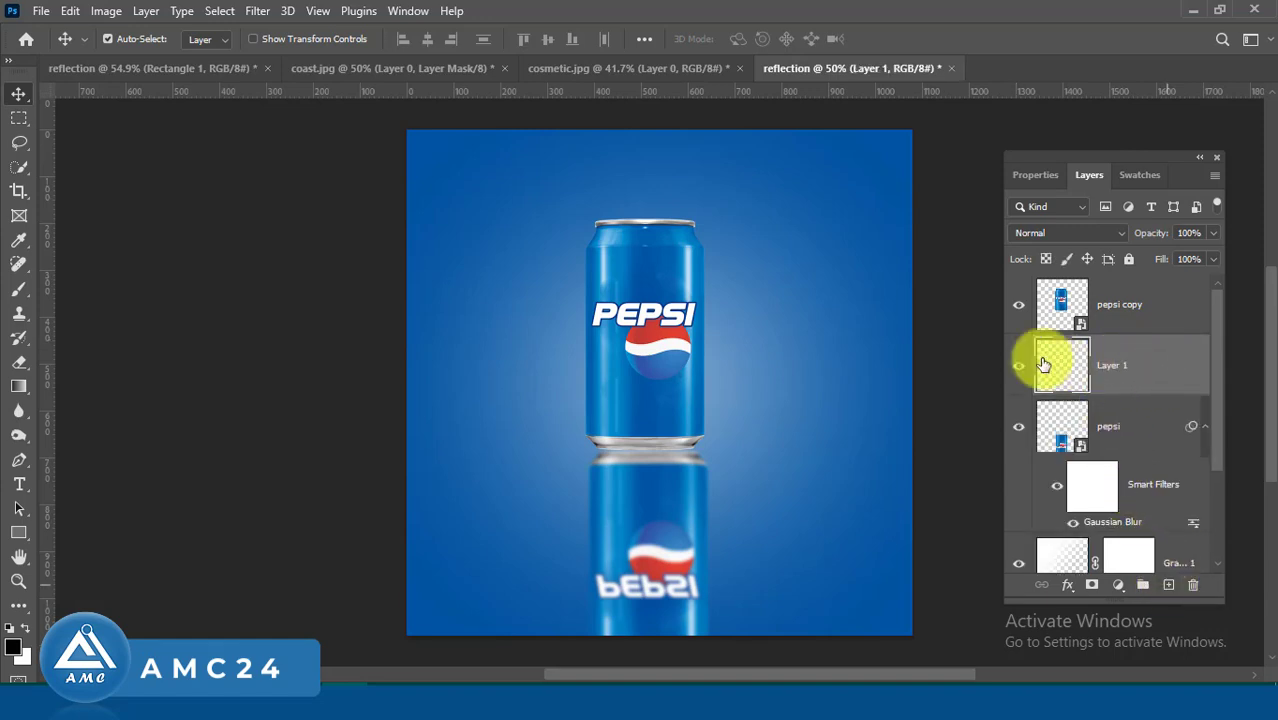
click(20, 290)
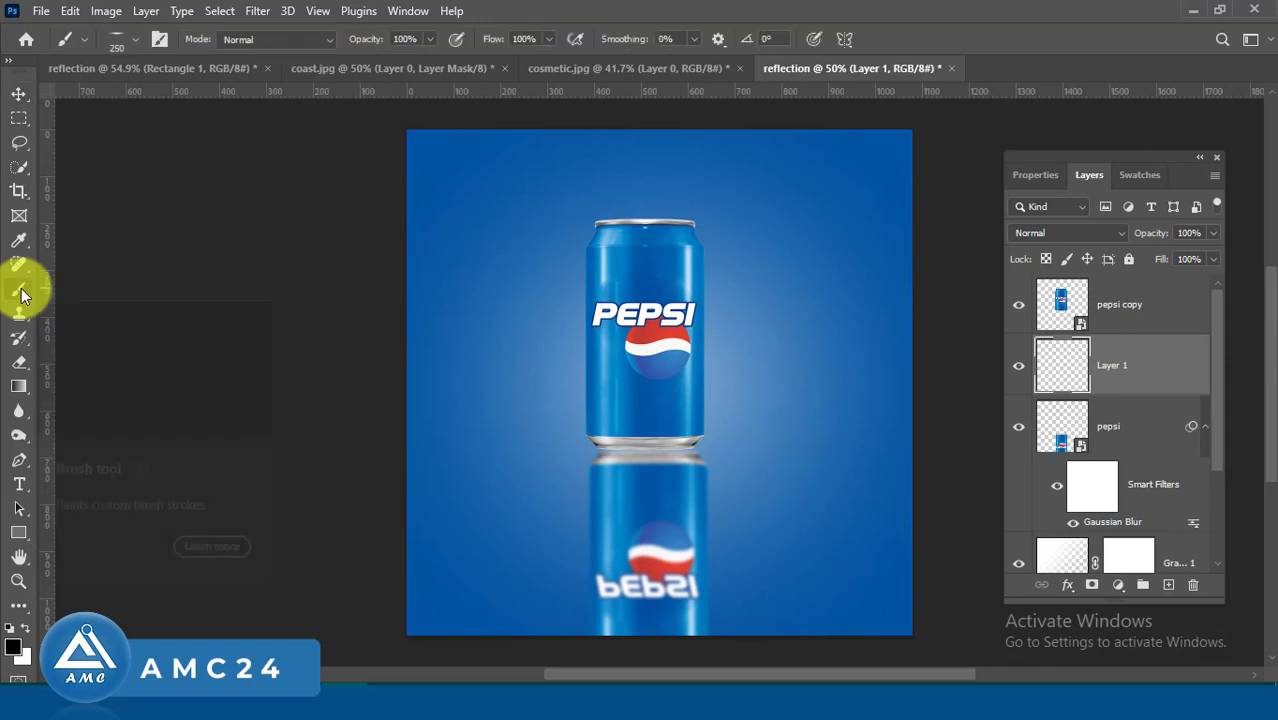
click(131, 40)
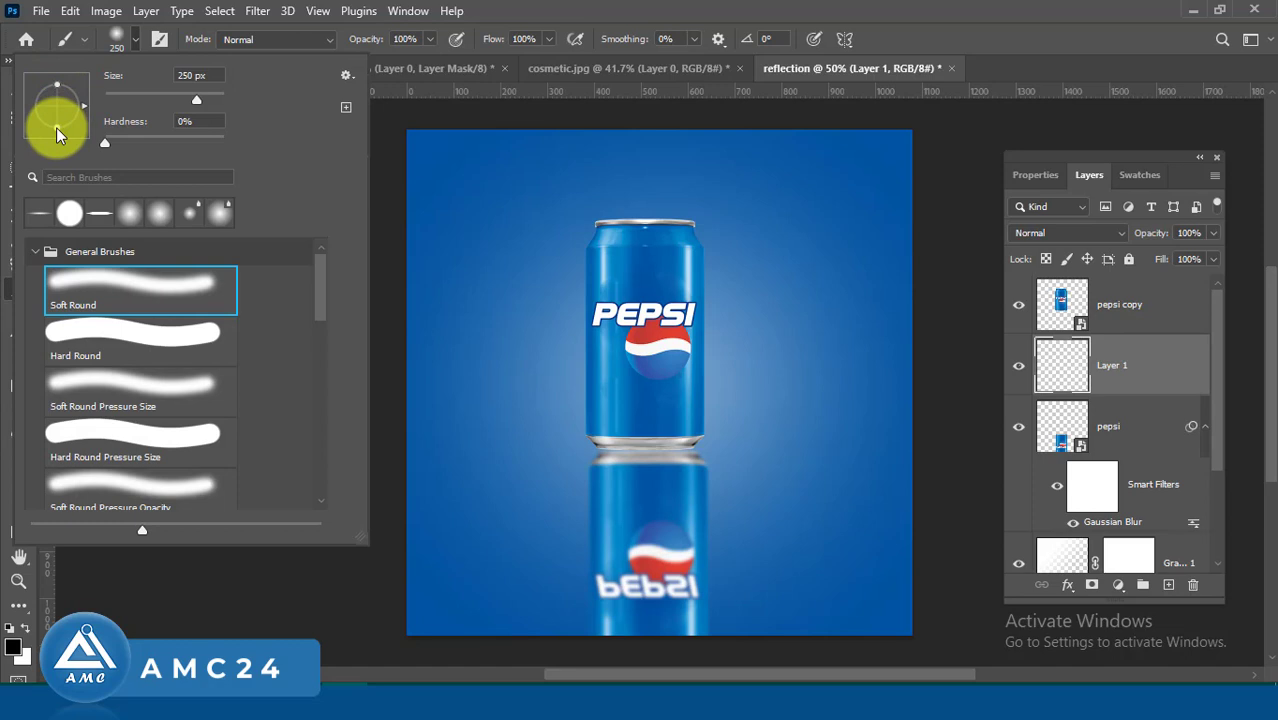
drag(56, 127, 55, 110)
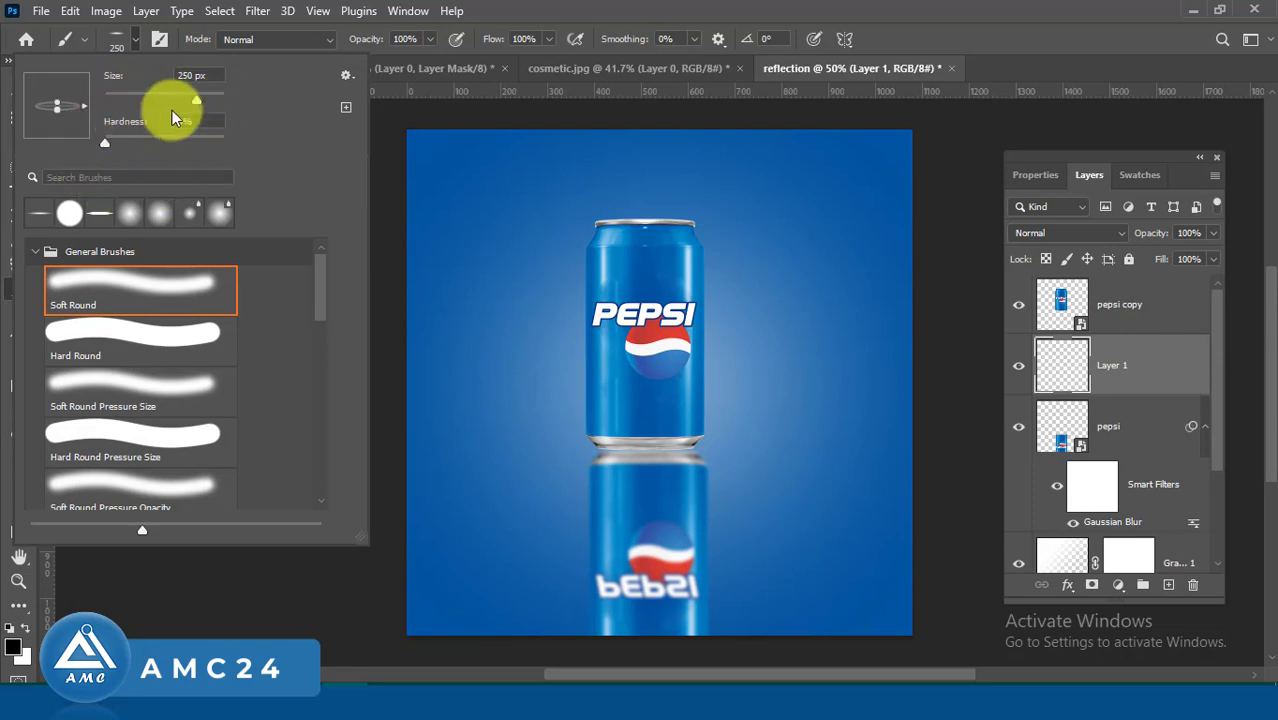
click(563, 20)
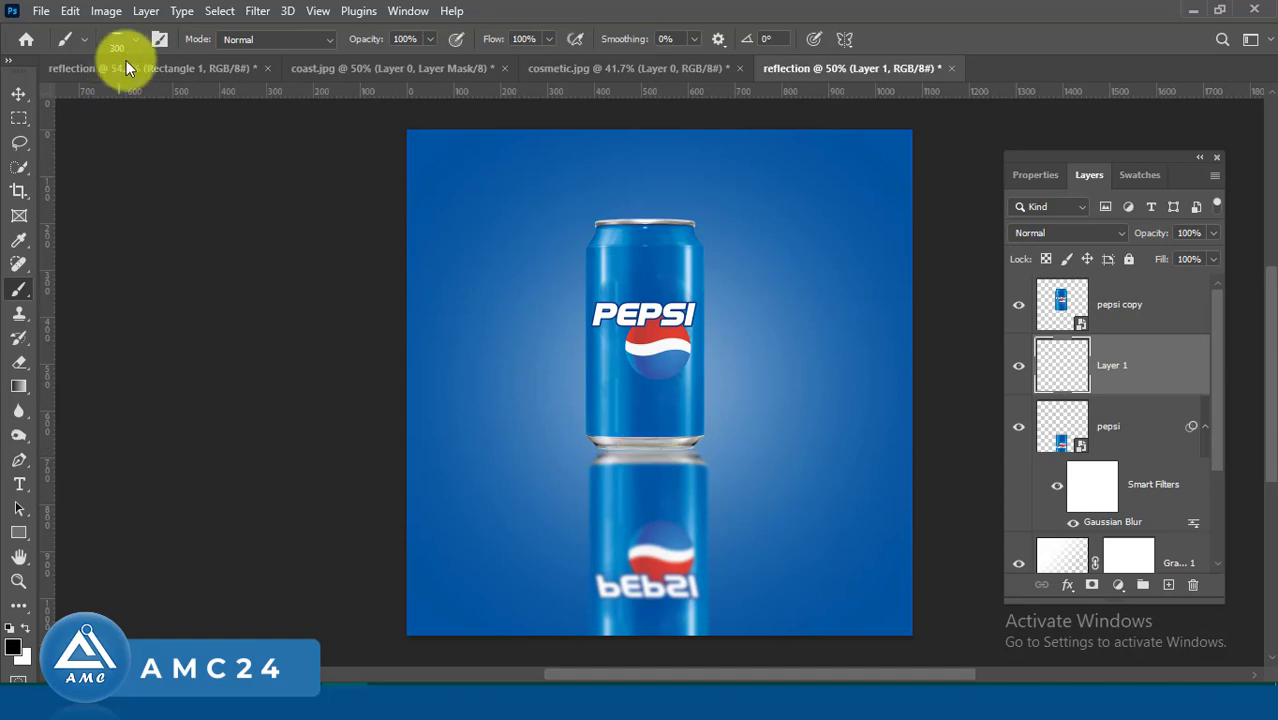
Step: Set the brush size to 417 px and paint a soft shadow under the can's base
click(136, 37)
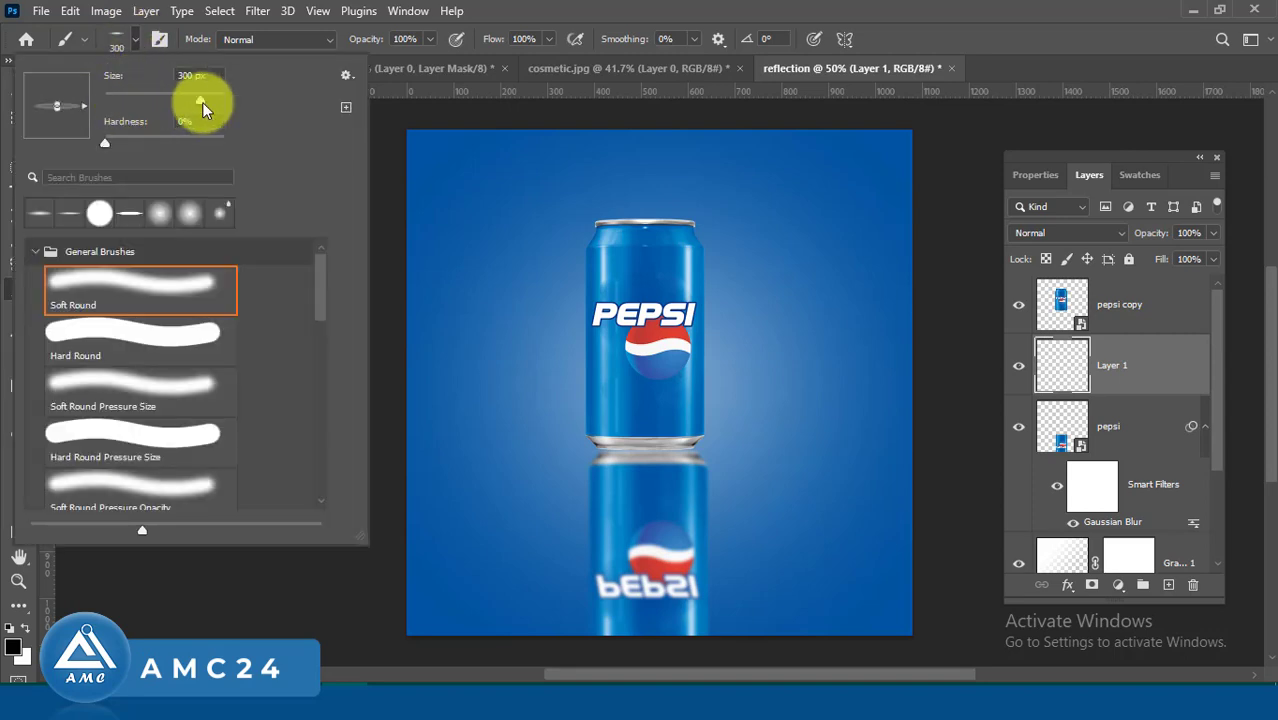
drag(202, 102, 193, 104)
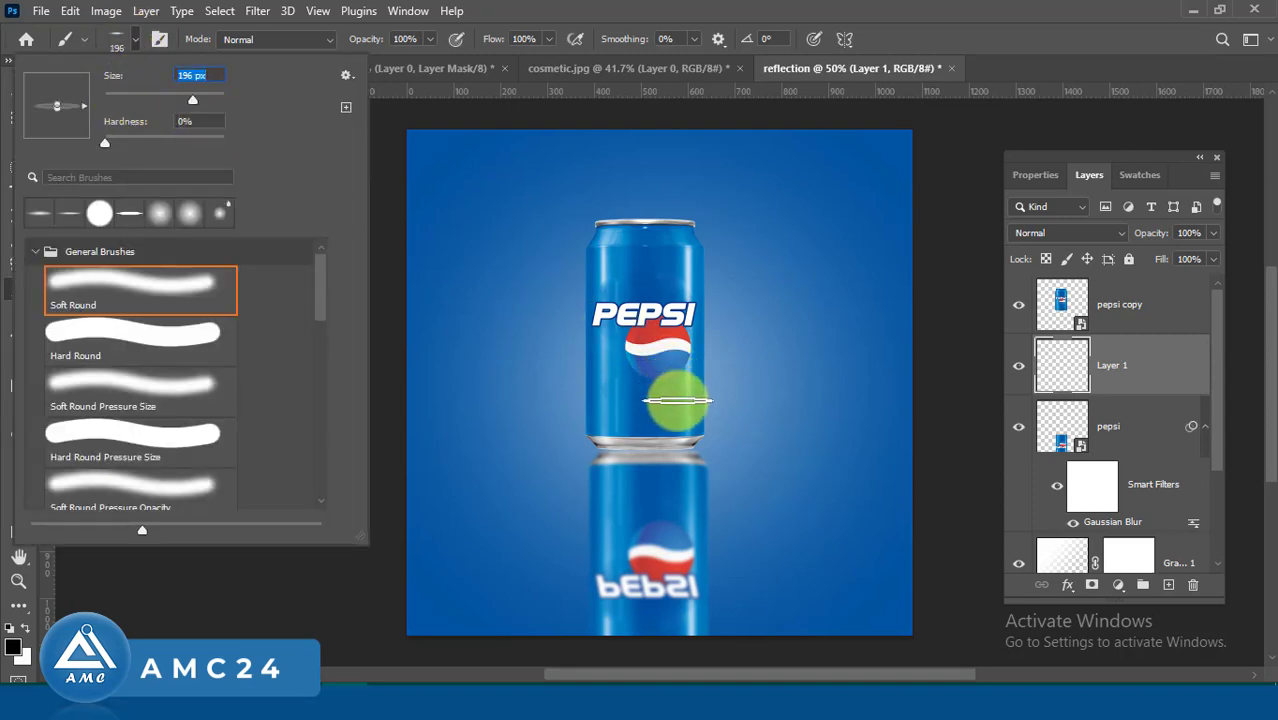
text(417)
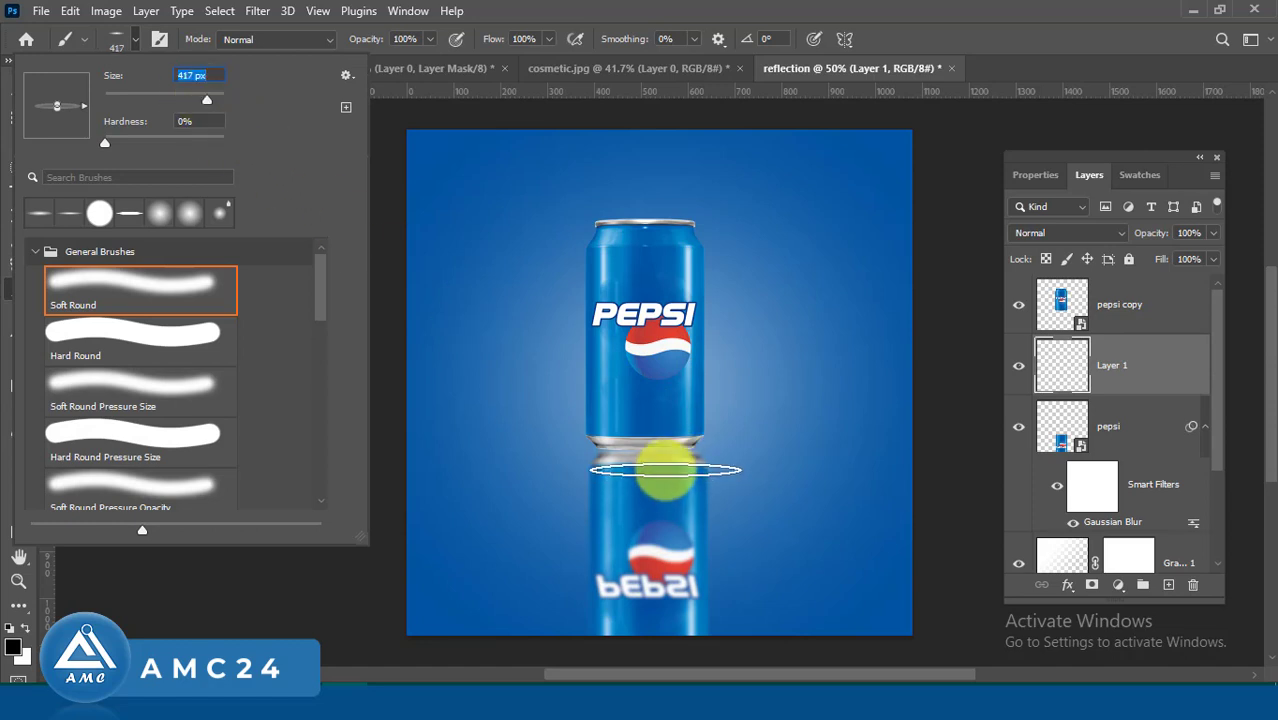
key(Return)
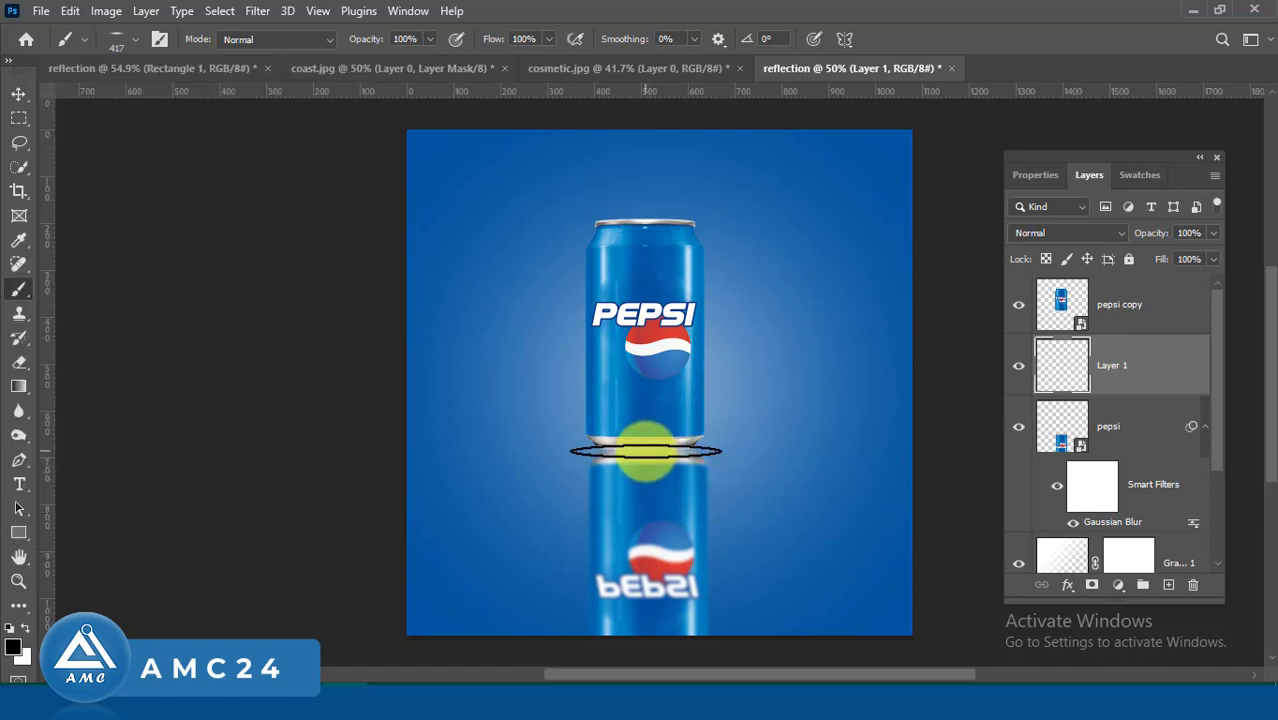
click(645, 451)
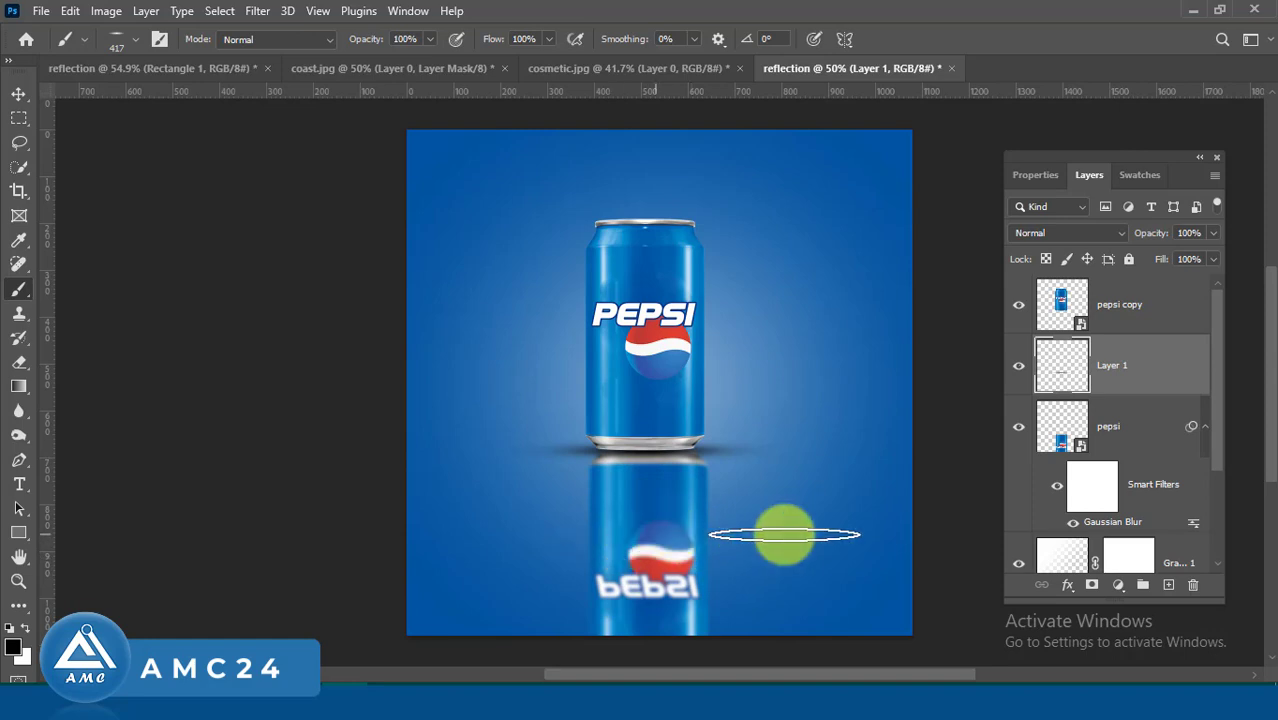
click(1116, 433)
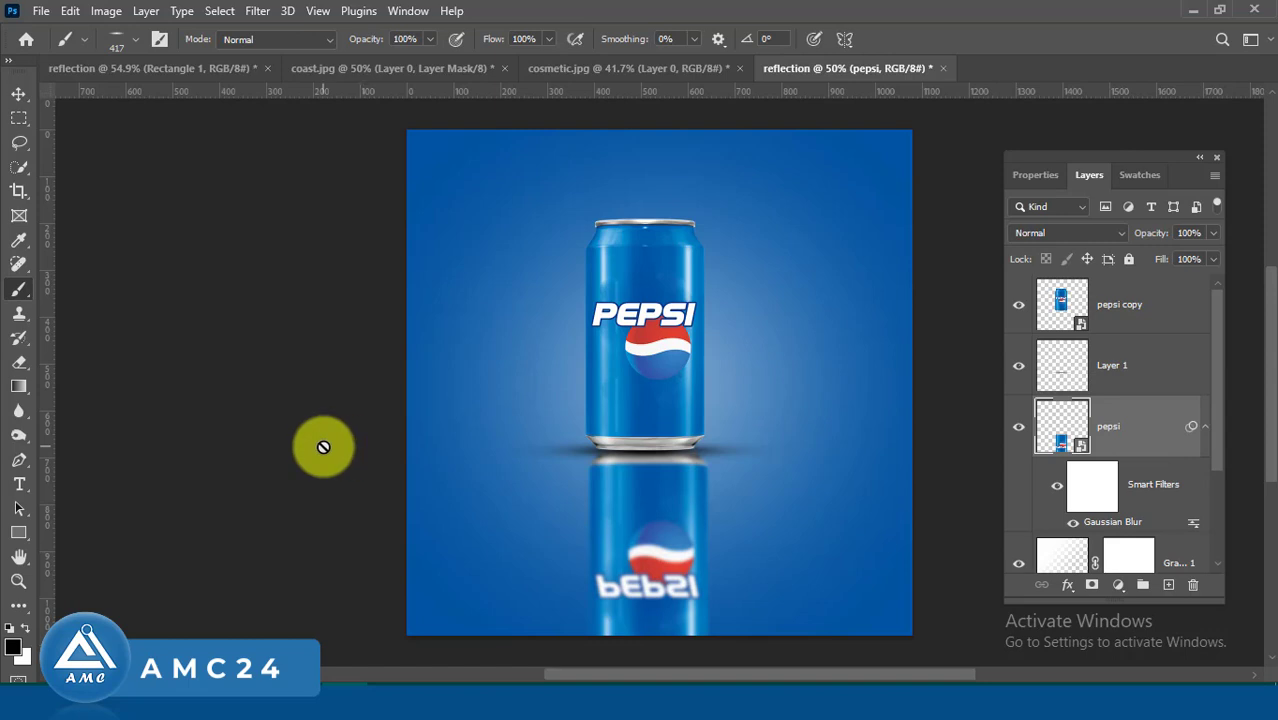
Step: Set the Gradient tool to a white-to-transparent gradient and add a layer mask to the pepsi layer
key(g)
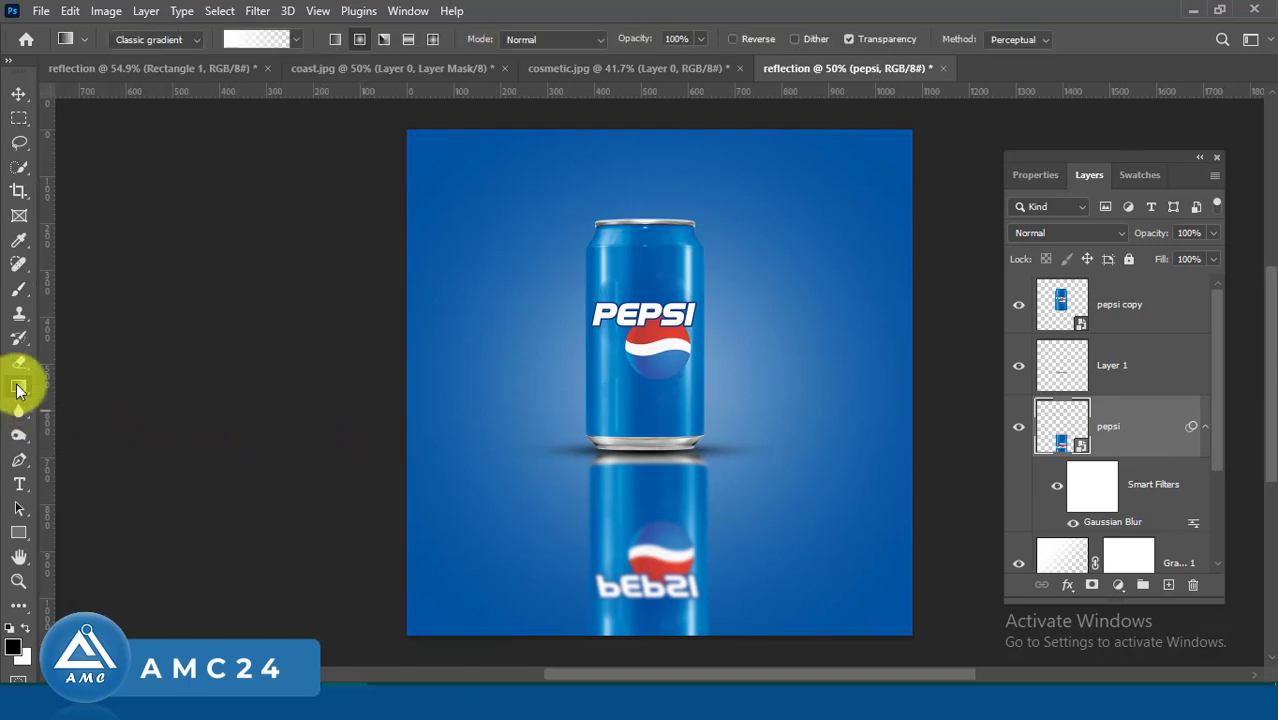
right_click(18, 390)
click(57, 383)
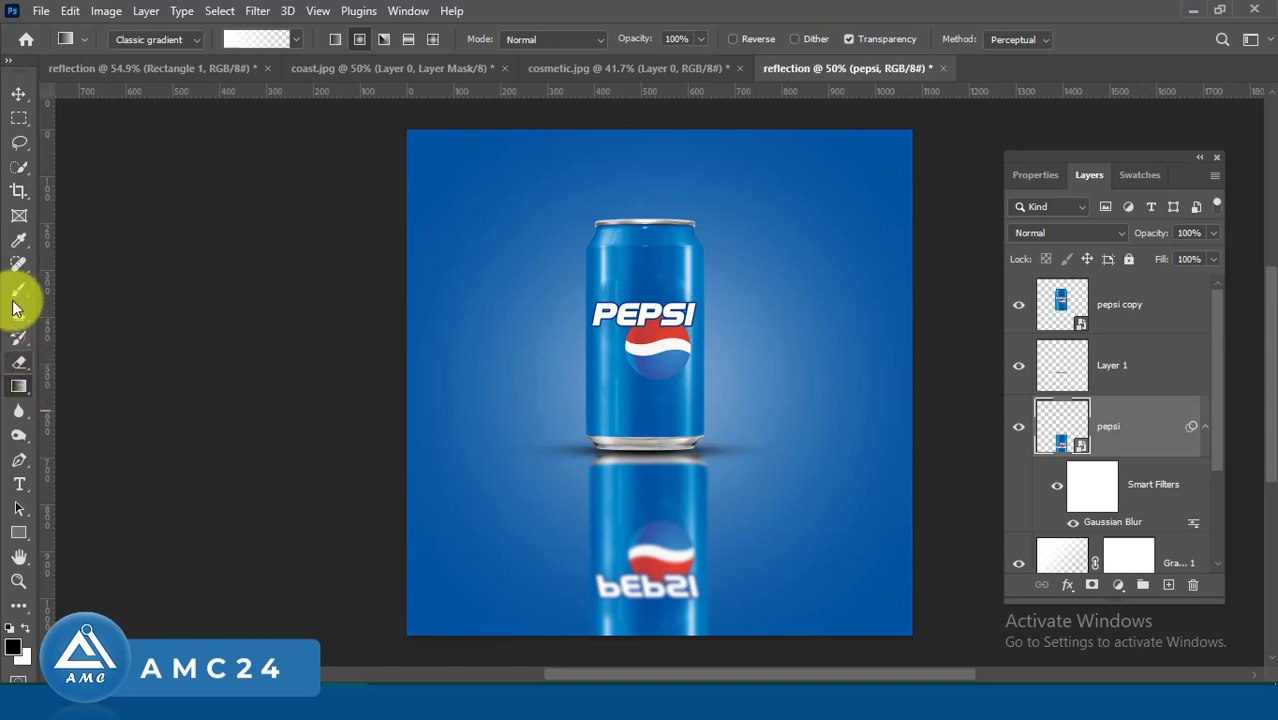
click(248, 39)
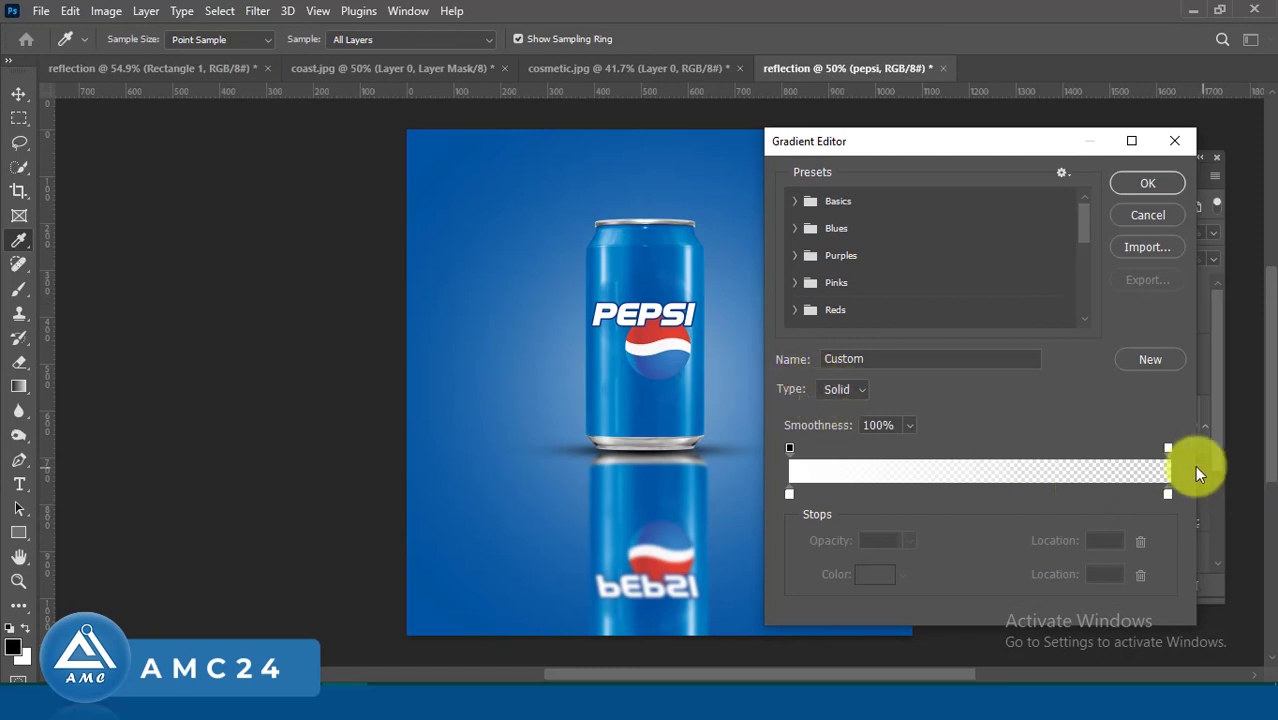
click(1168, 450)
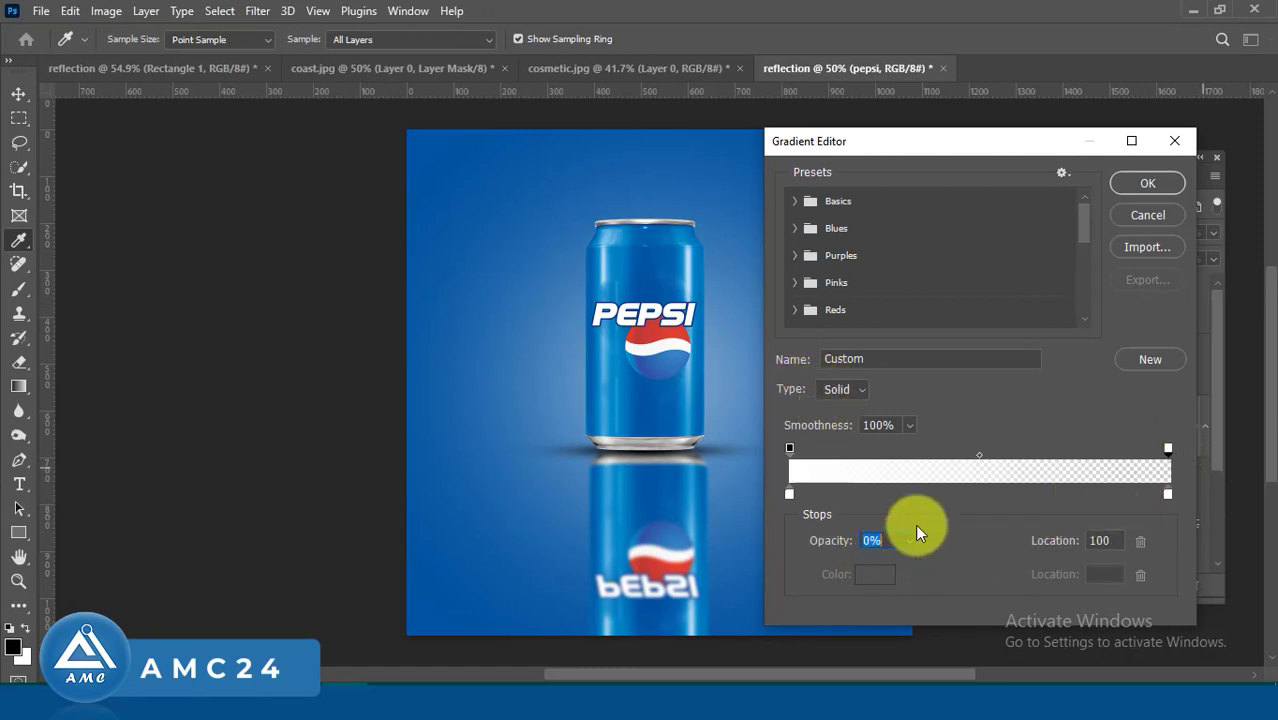
click(1168, 495)
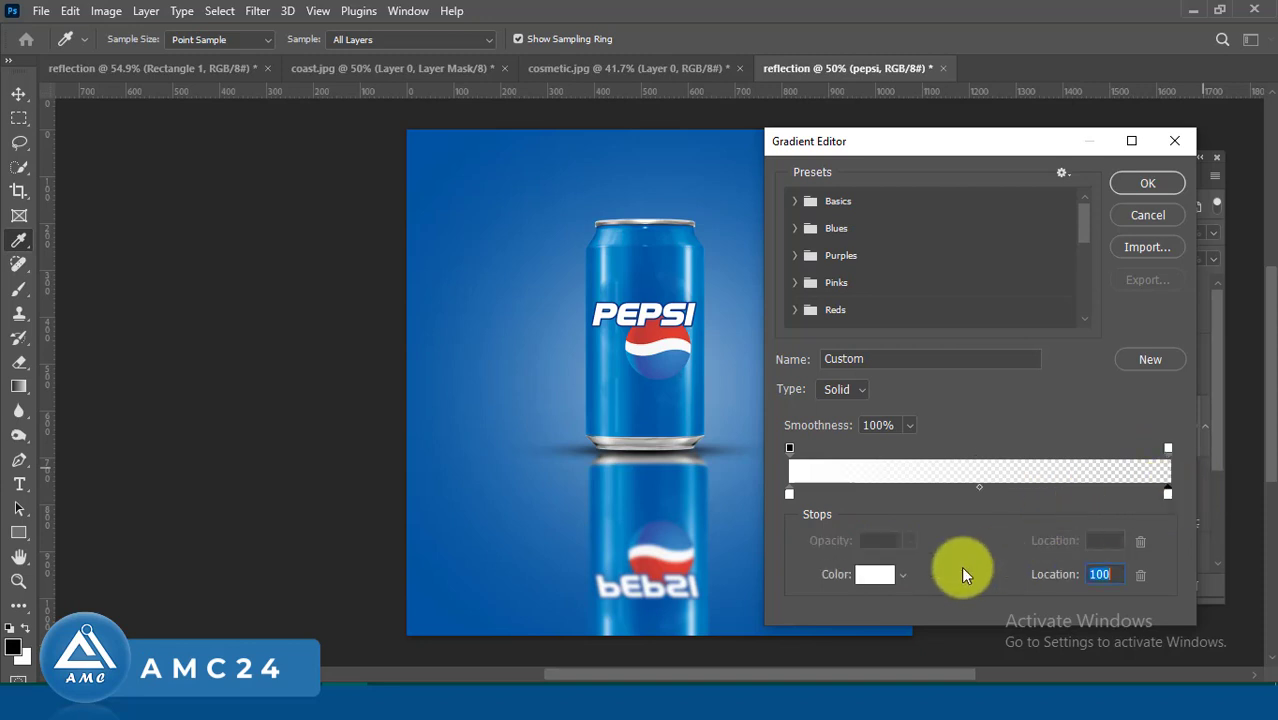
click(789, 494)
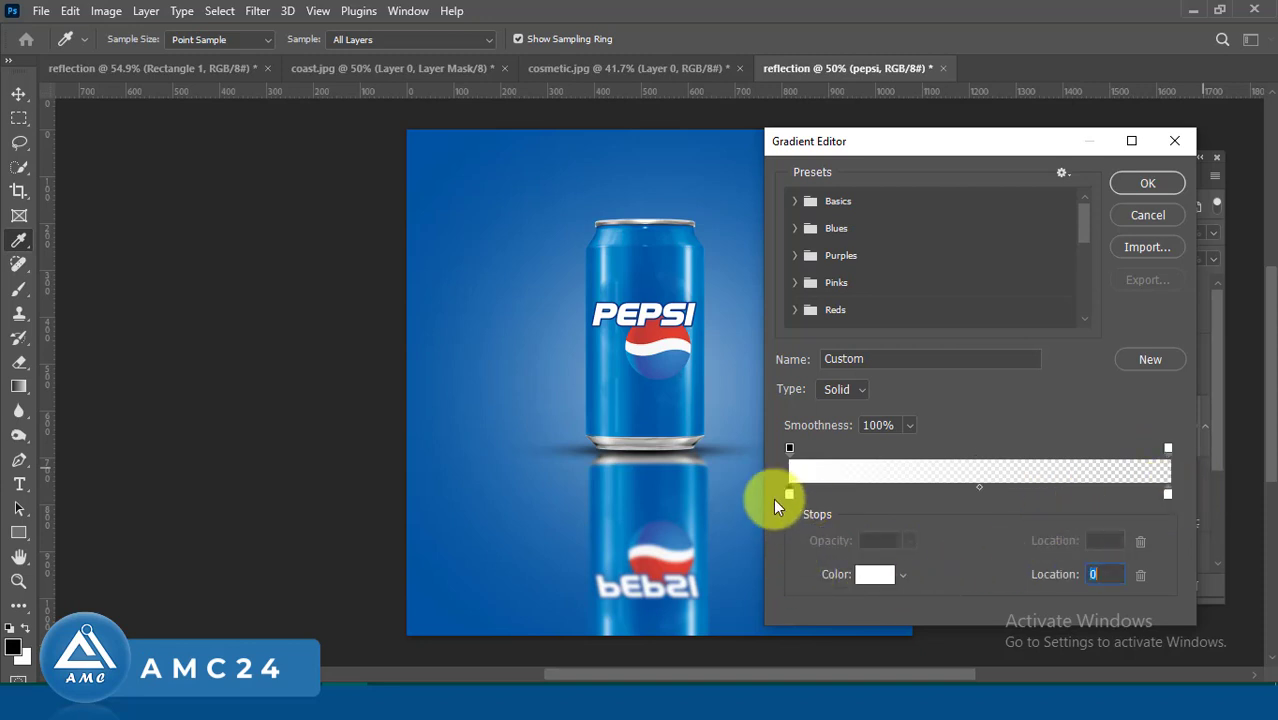
click(1147, 182)
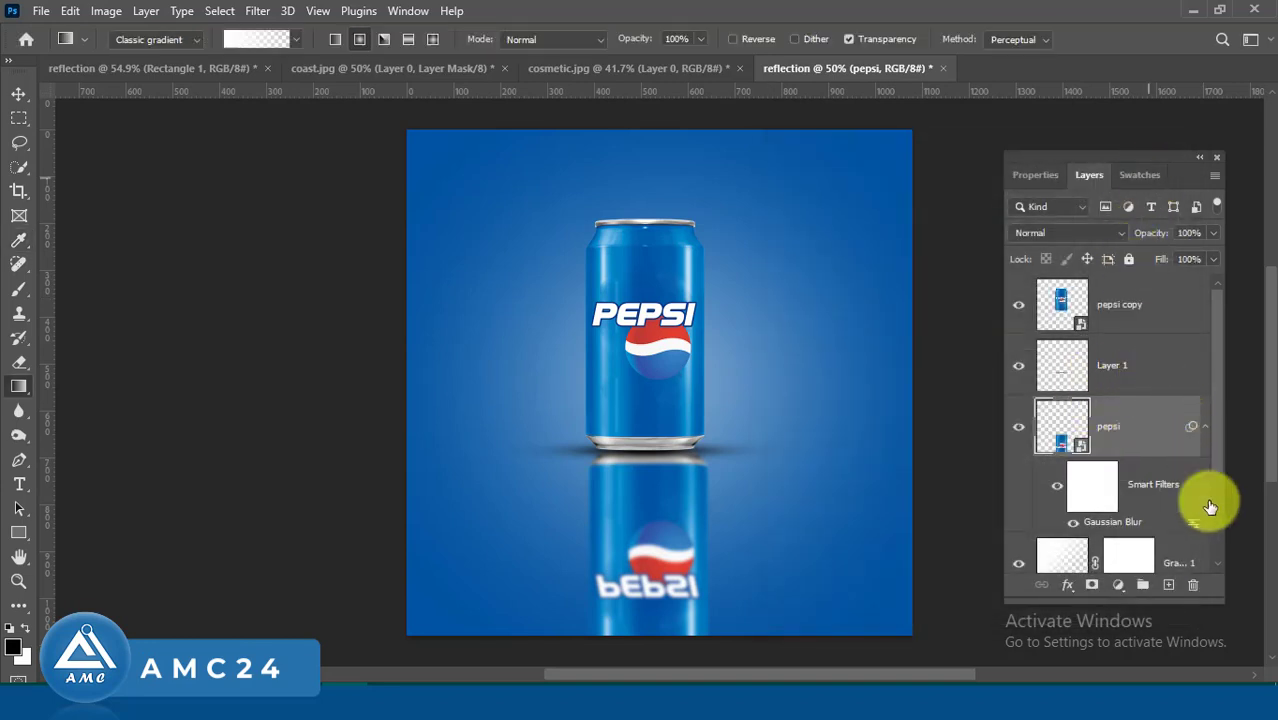
click(1093, 587)
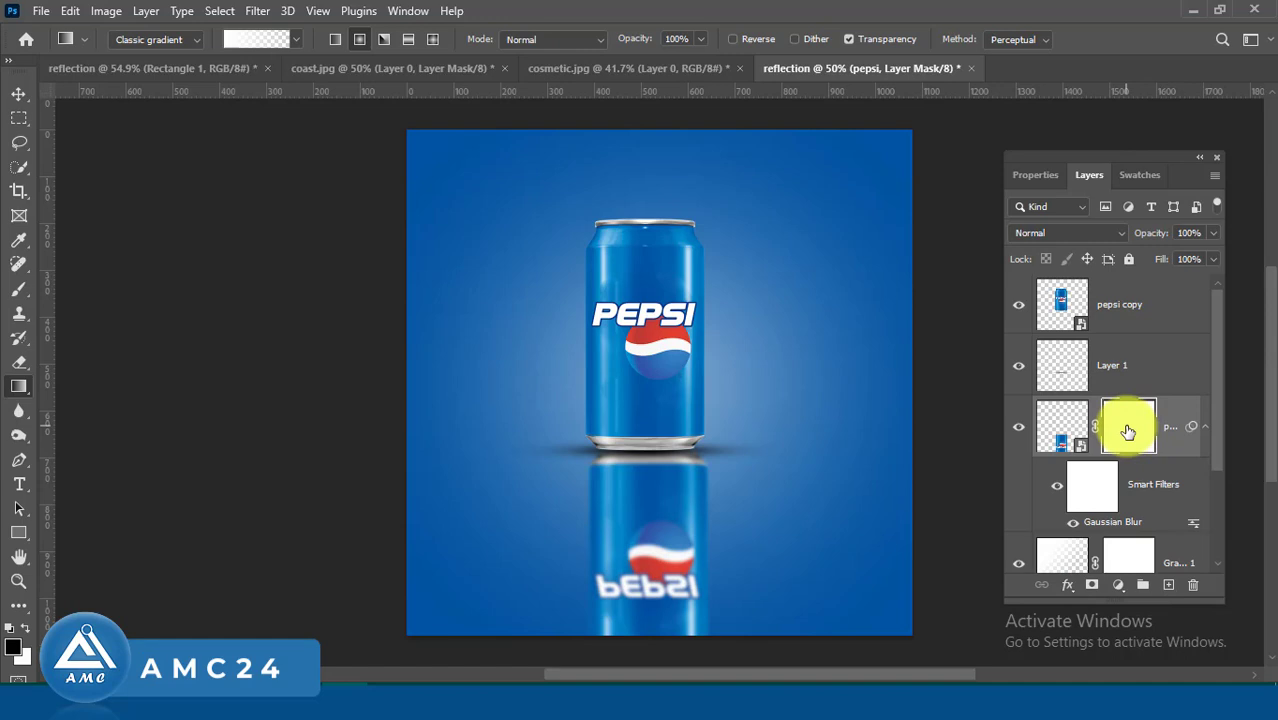
Step: Invert the pepsi mask and drag a gradient down from the can's base so the reflection fades
key(ctrl+i)
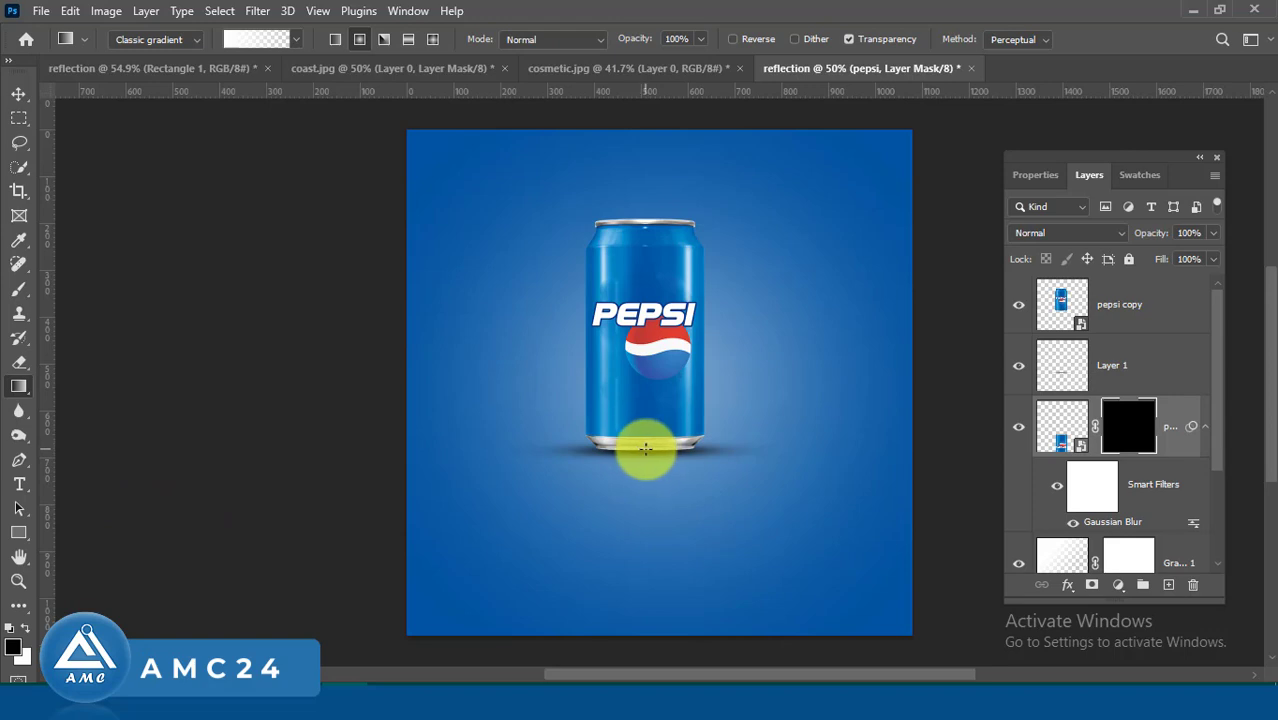
drag(645, 449, 647, 569)
drag(646, 568, 646, 568)
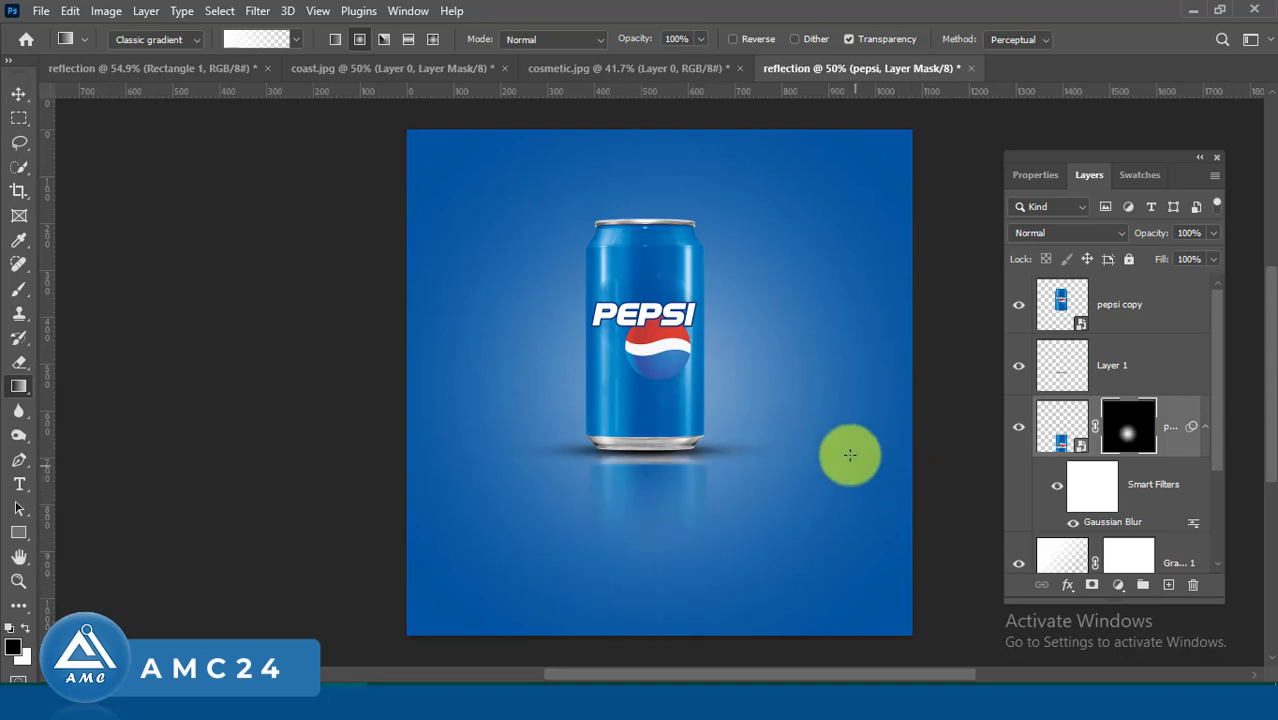
Step: Lower the shadow Layer 1 opacity to 71%
click(1126, 360)
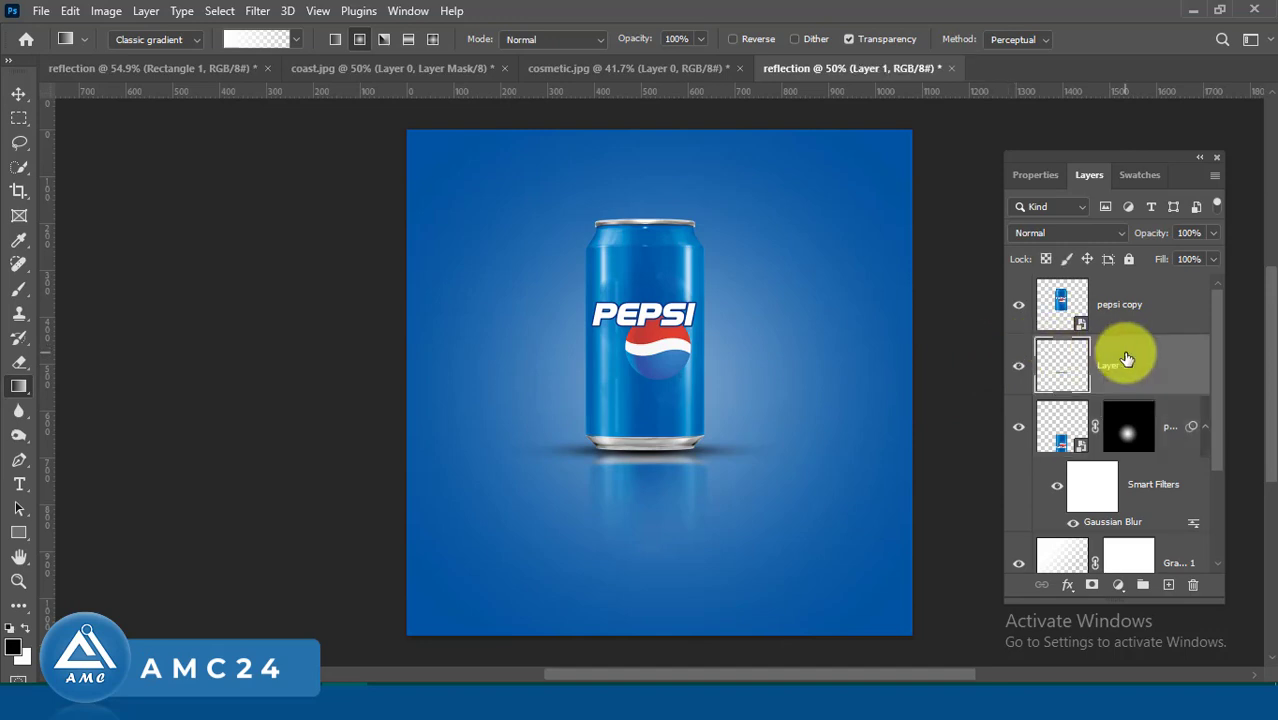
click(1212, 237)
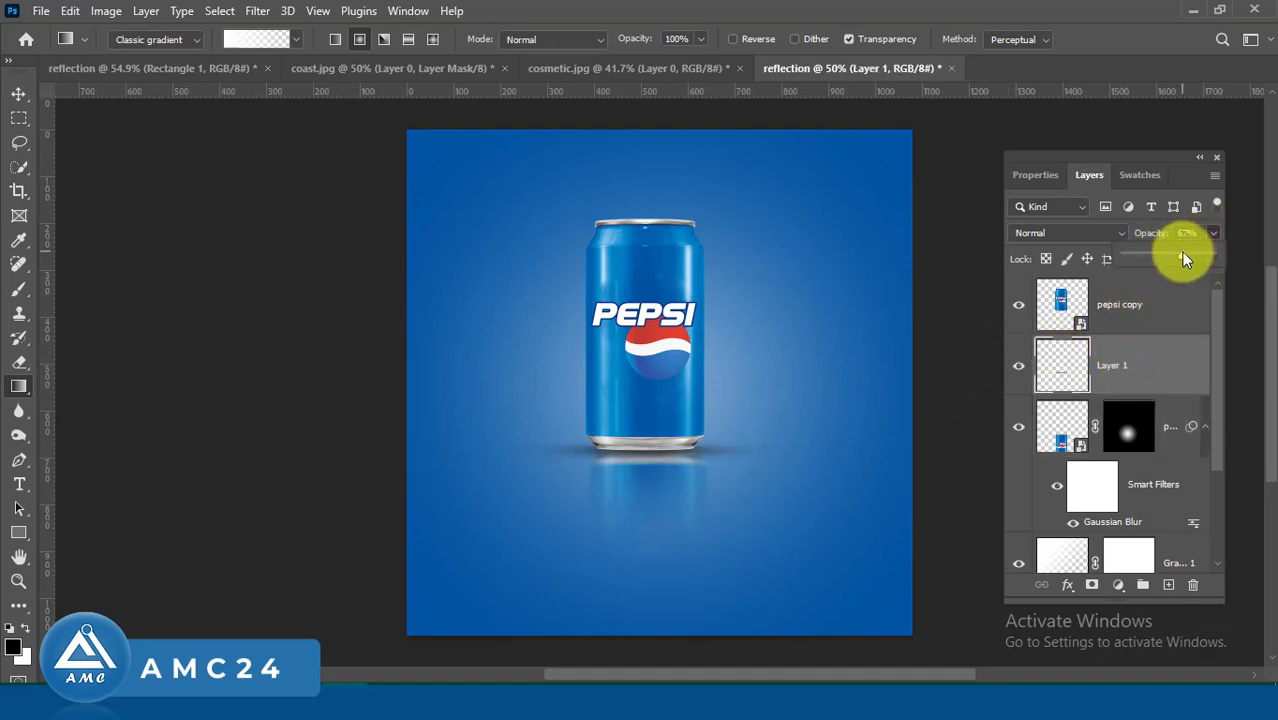
drag(1192, 255, 1190, 257)
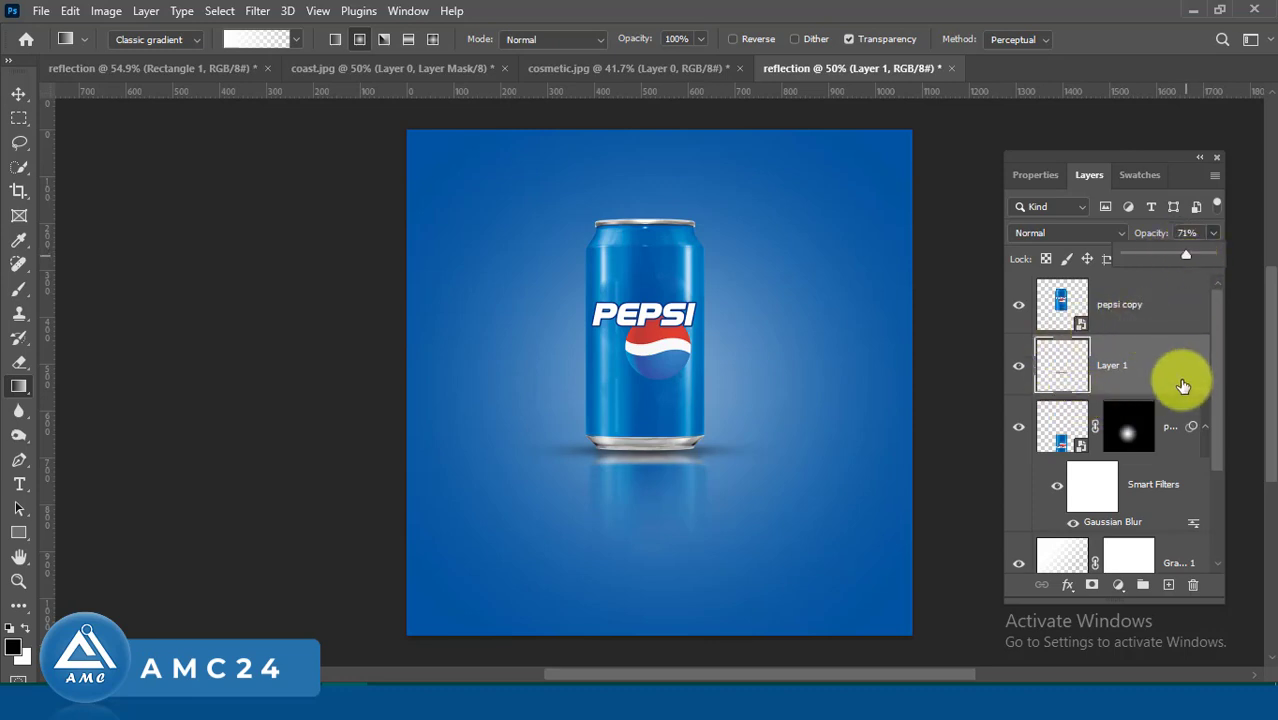
click(1175, 429)
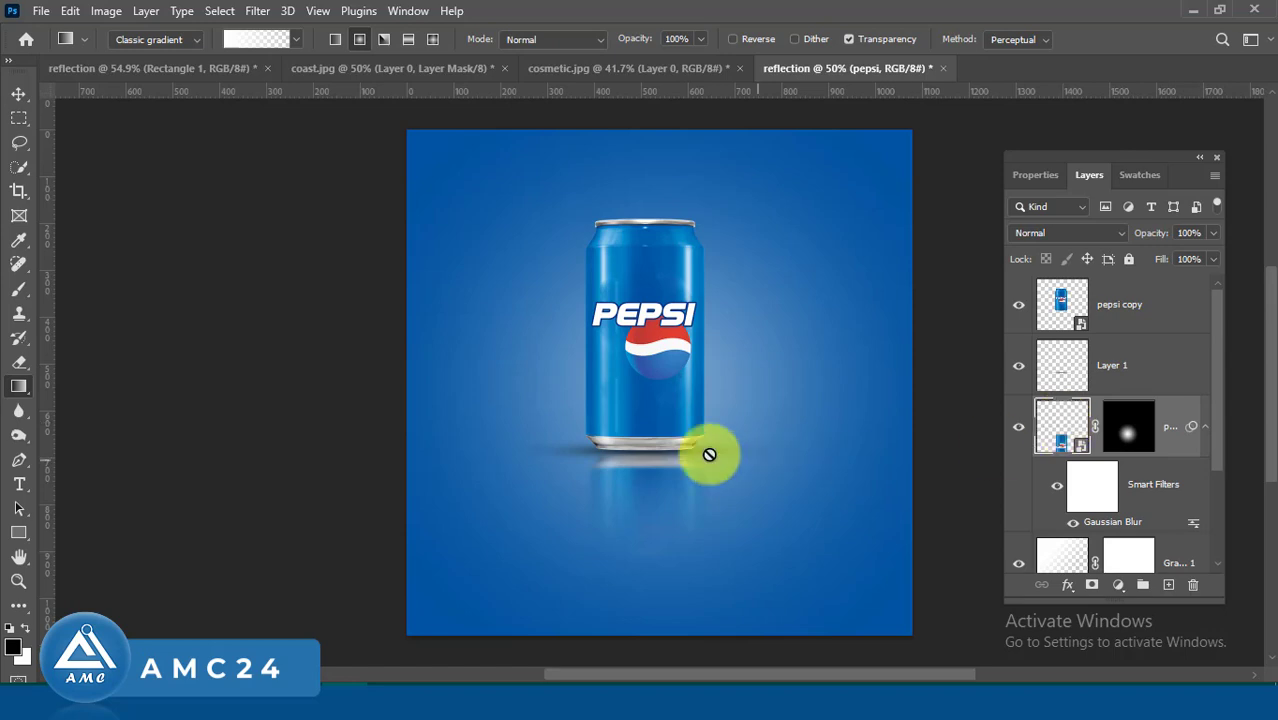
scroll(633, 428, down, 2)
scroll(650, 522, down, 2)
scroll(649, 545, up, 1)
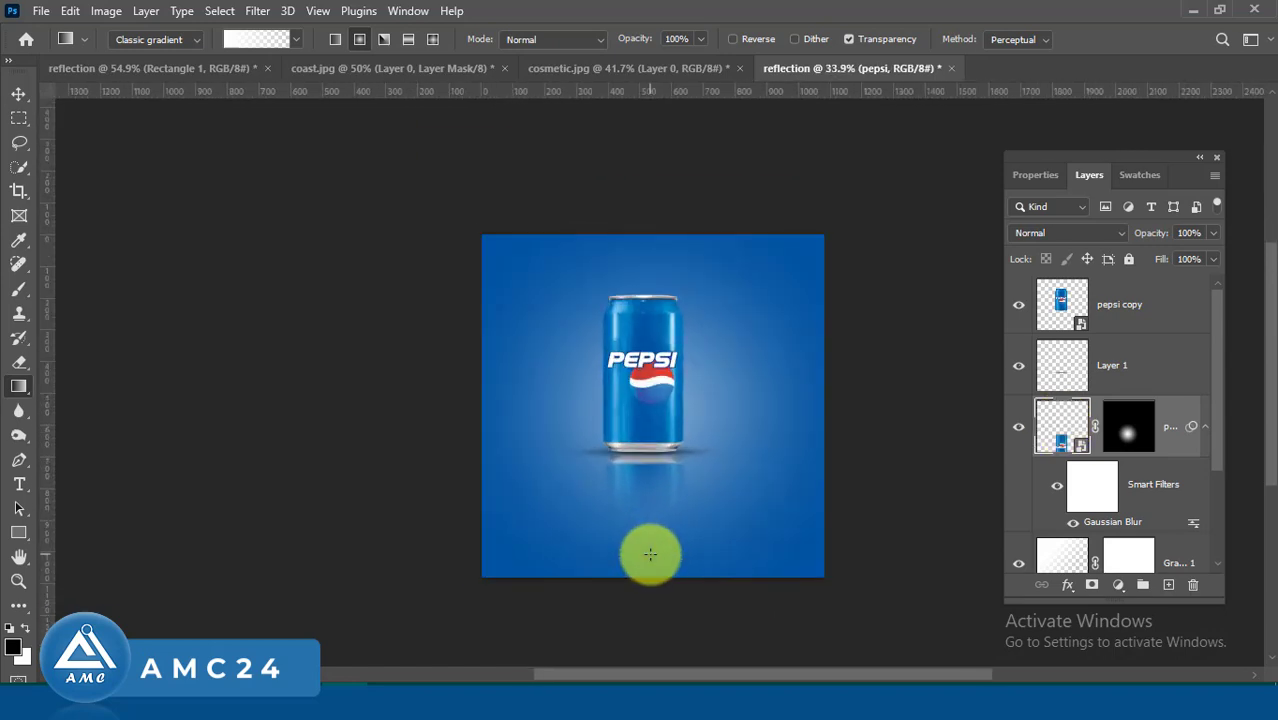
scroll(655, 470, up, 1)
scroll(659, 300, up, 1)
scroll(662, 240, up, 2)
scroll(660, 390, down, 1)
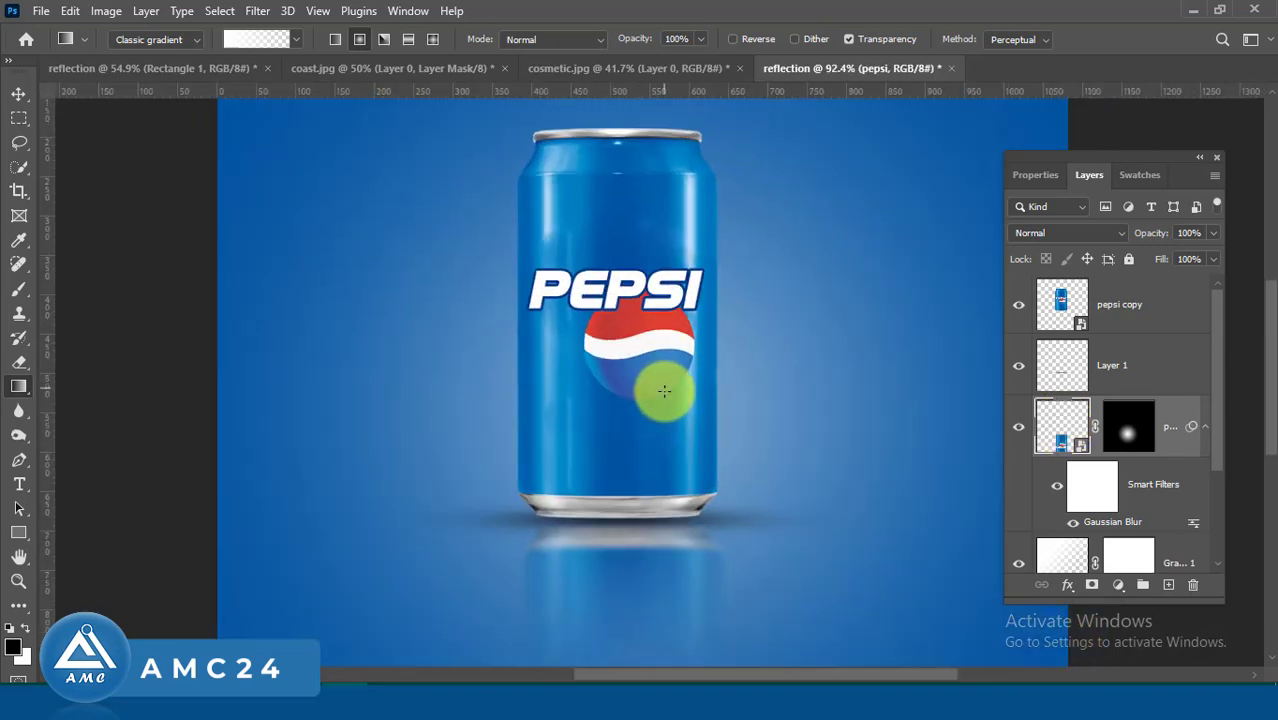
scroll(660, 392, down, 1)
scroll(662, 392, down, 1)
scroll(664, 392, up, 2)
scroll(663, 391, up, 1)
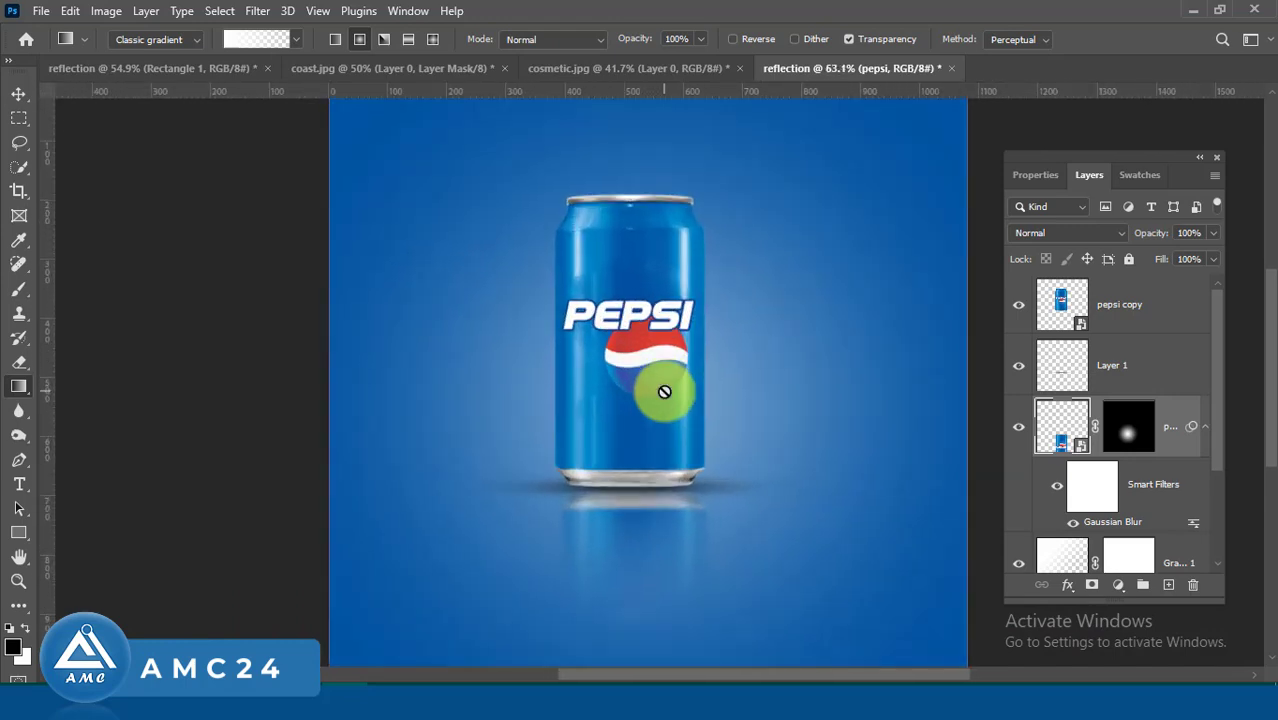